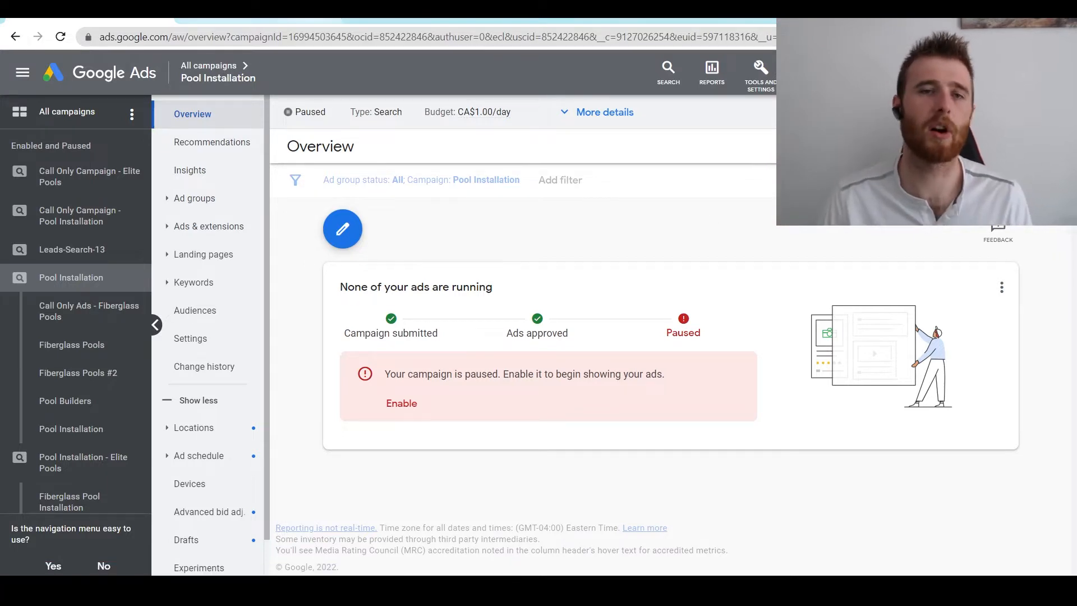
- Flip between the click-to-call article and the example ad images, ending on the WordStream call-extension example
click(258, 21)
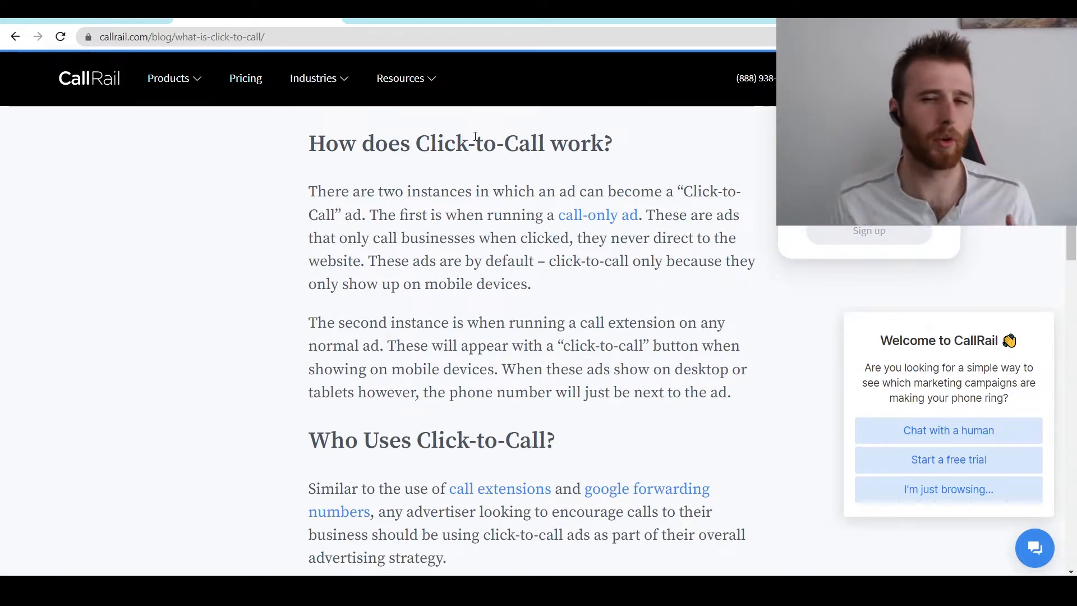
key(ctrl+Tab)
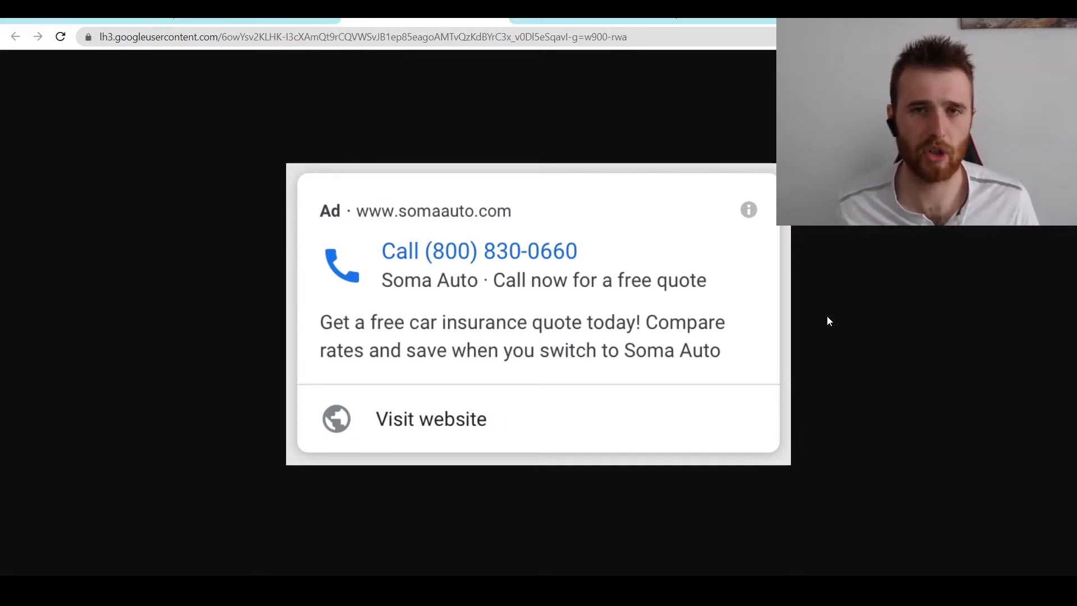
key(ctrl+shift+Tab)
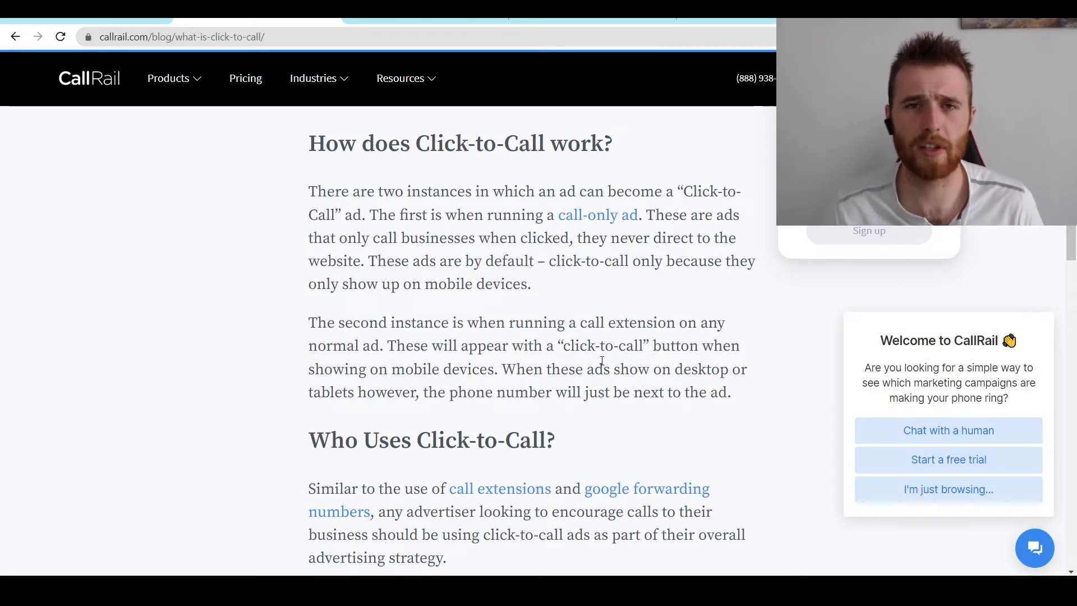
key(ctrl+Tab)
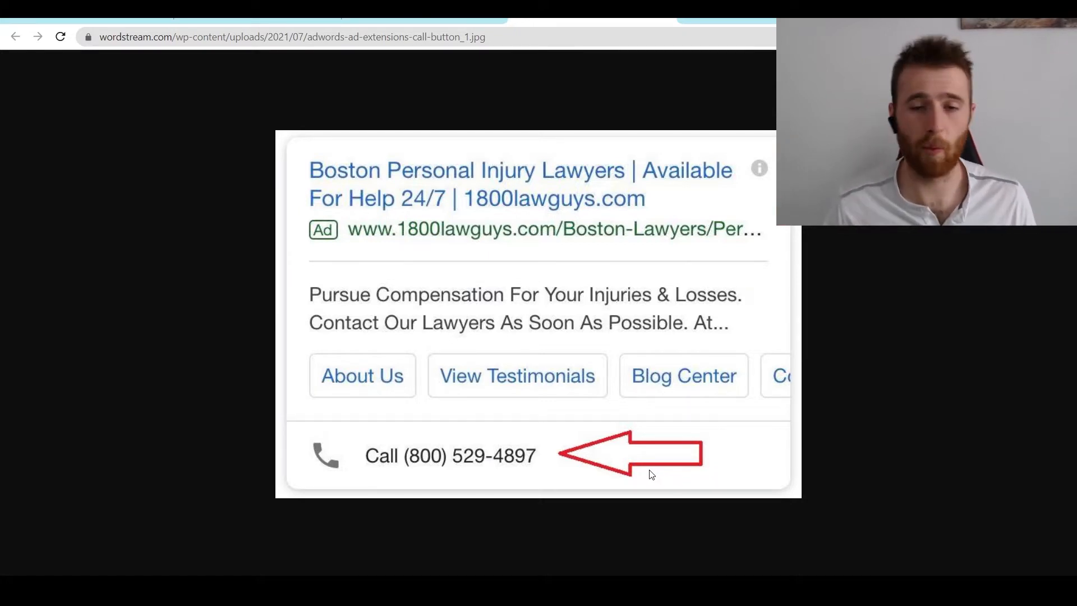
- Go back to CallRail's click-to-call explanation before returning to the Pool Installation campaign overview
click(341, 25)
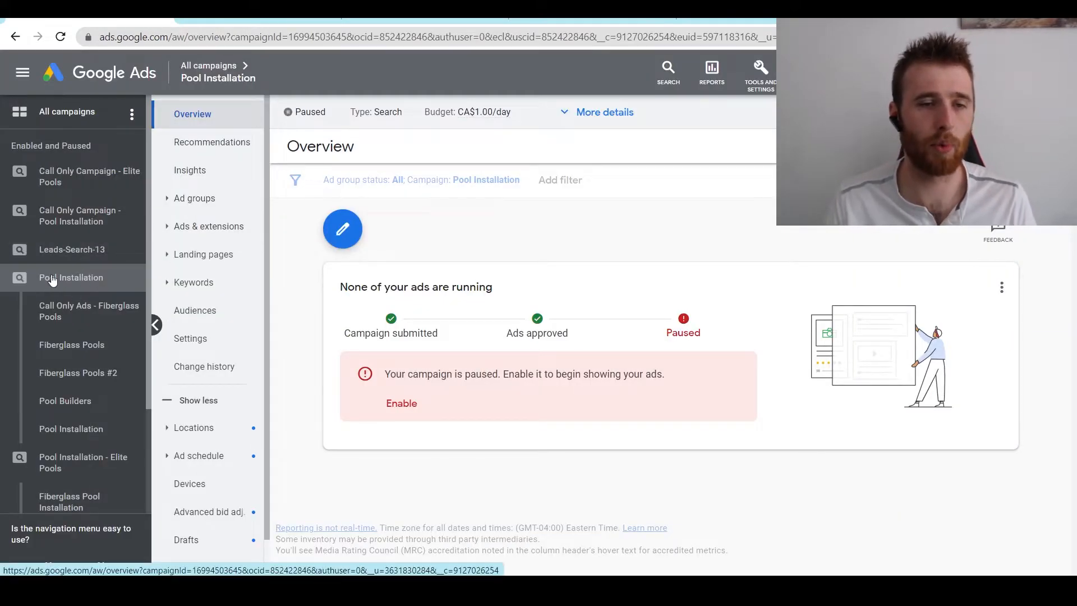
- Start a new Call ad from the campaign's Ads list and assign it to the Pool Installation ad group
click(213, 230)
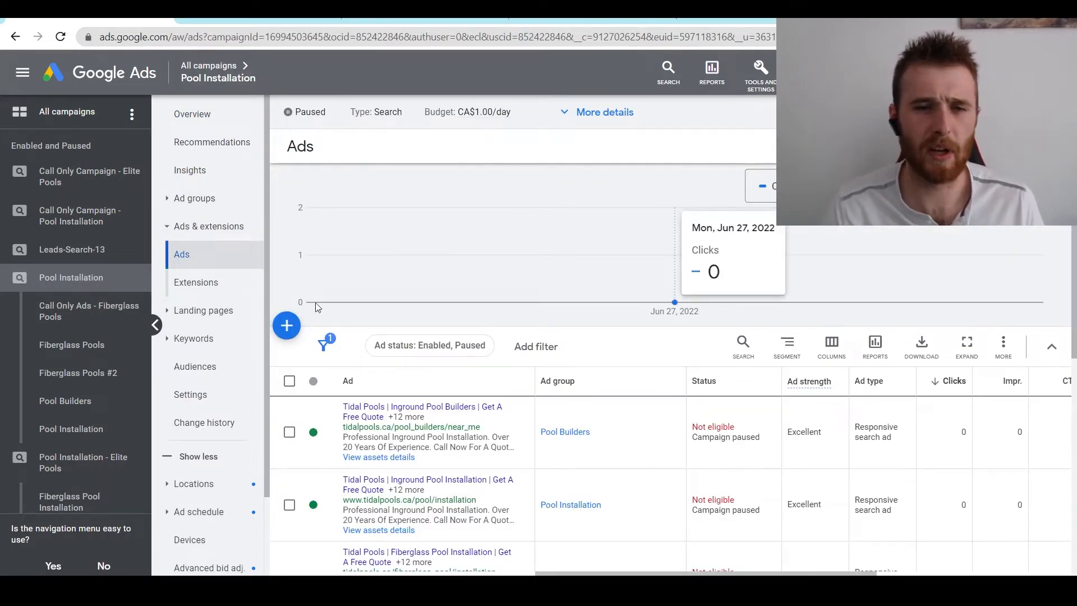
click(287, 326)
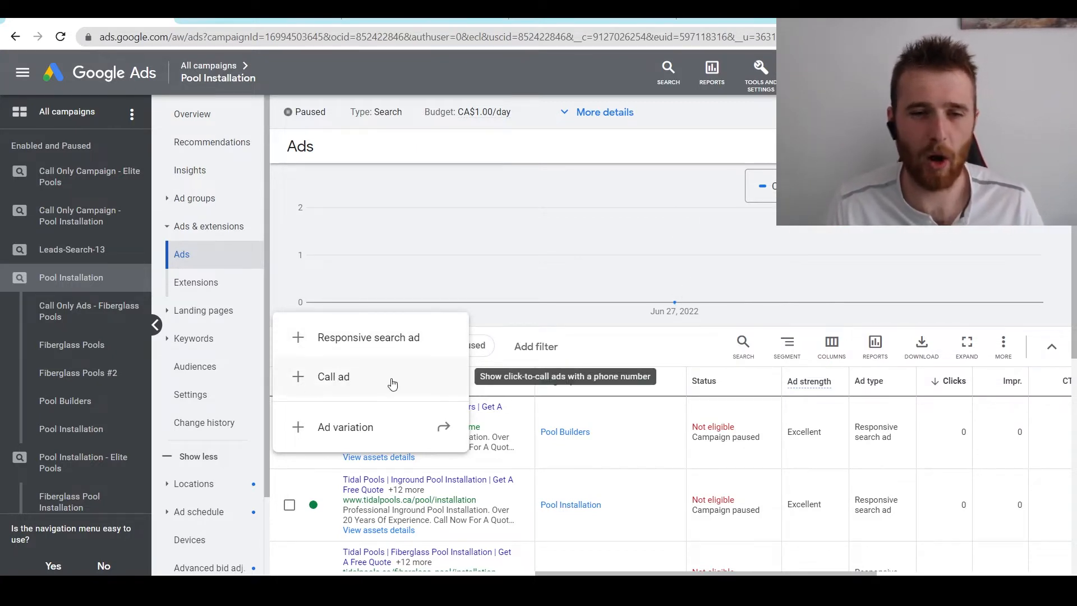
click(350, 388)
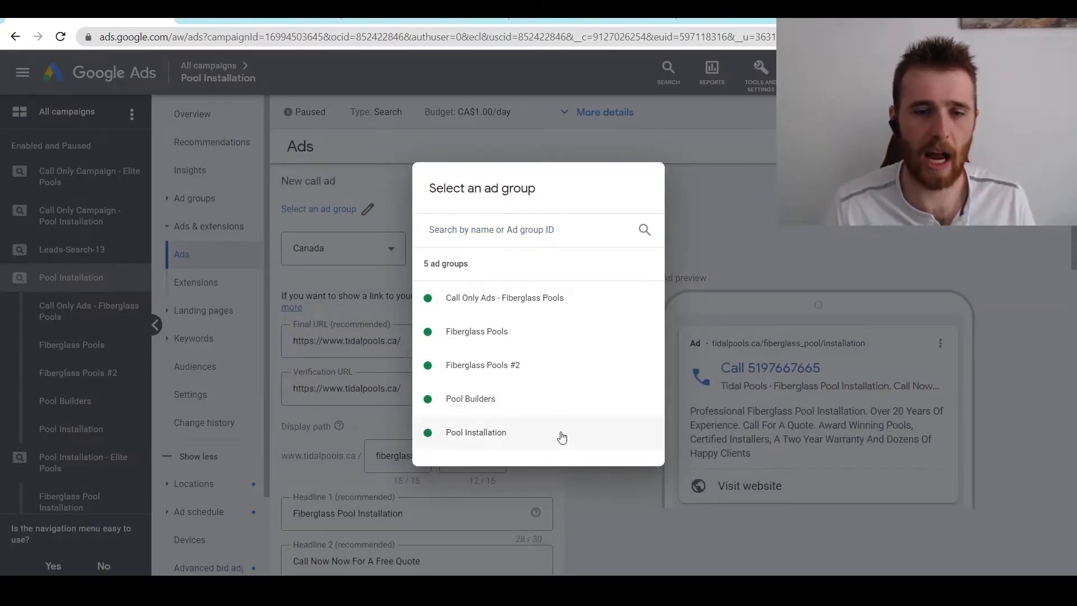
click(501, 434)
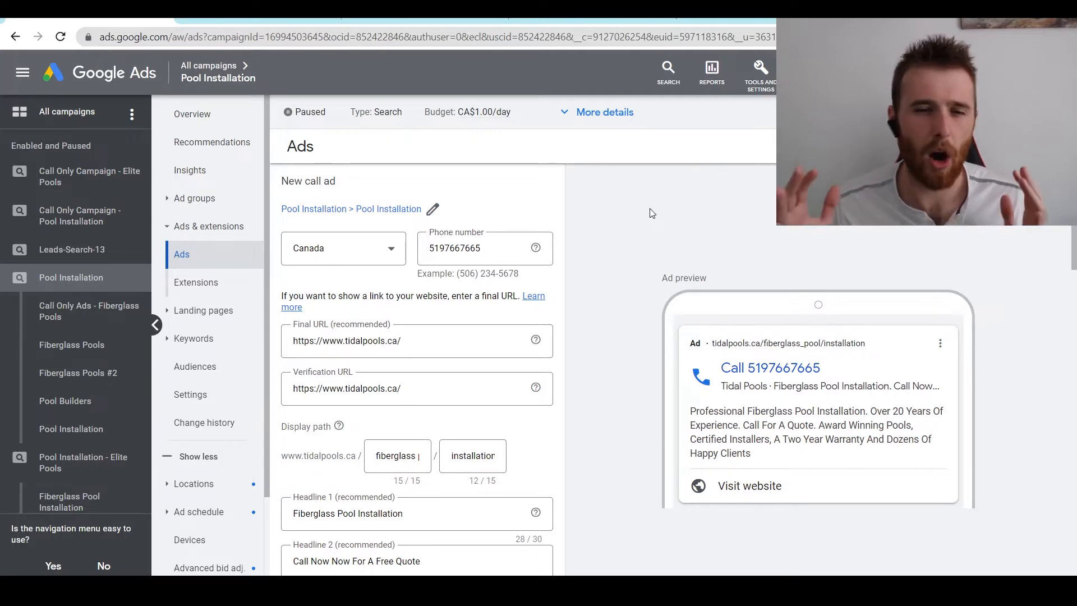
scroll(655, 271, down, 1)
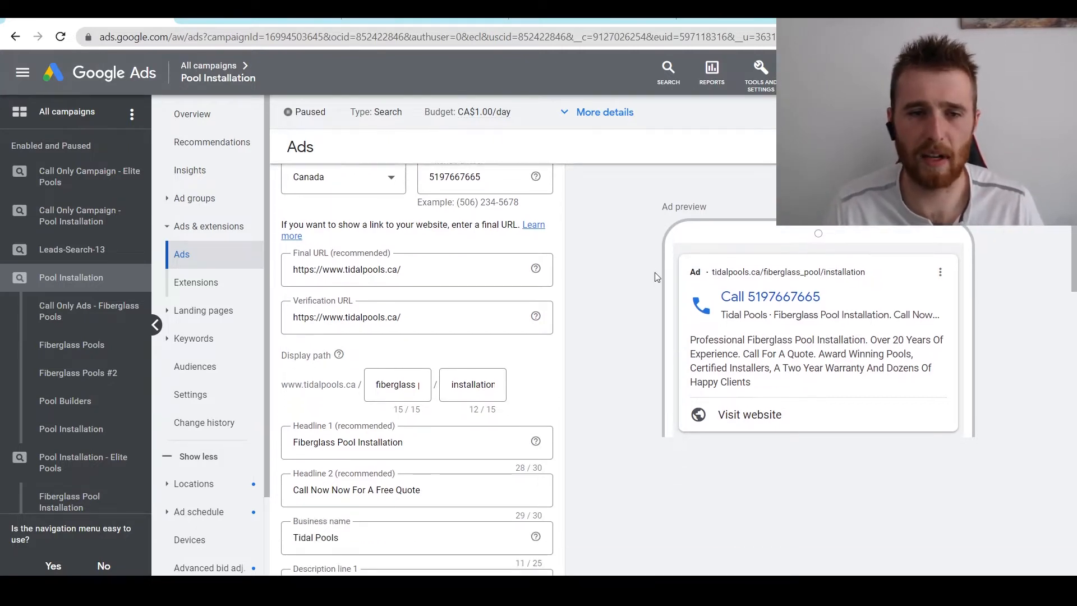
scroll(655, 271, up, 1)
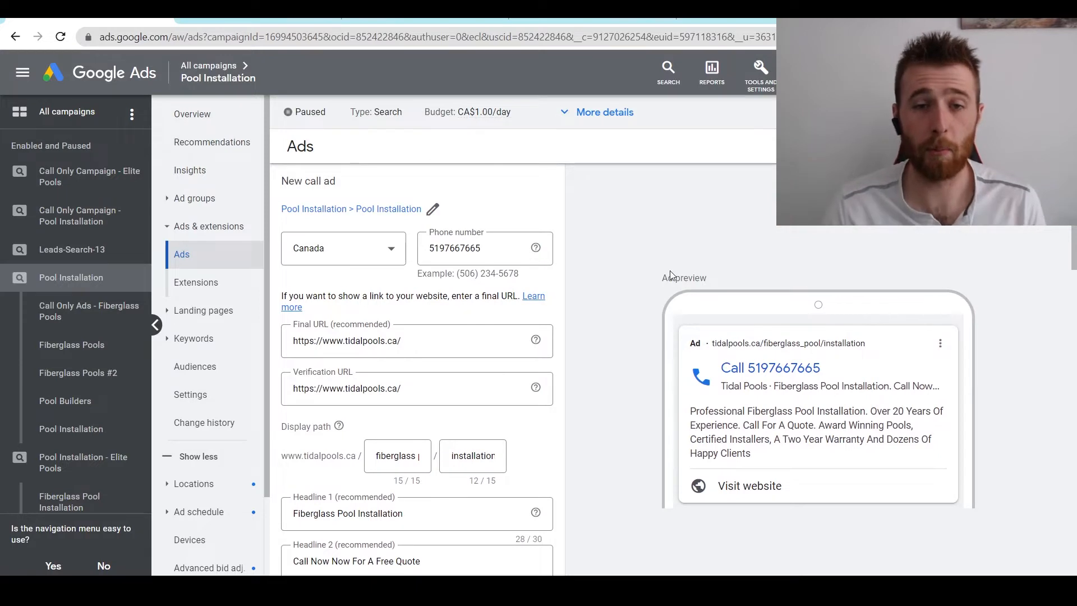
click(494, 250)
drag(494, 250, 428, 257)
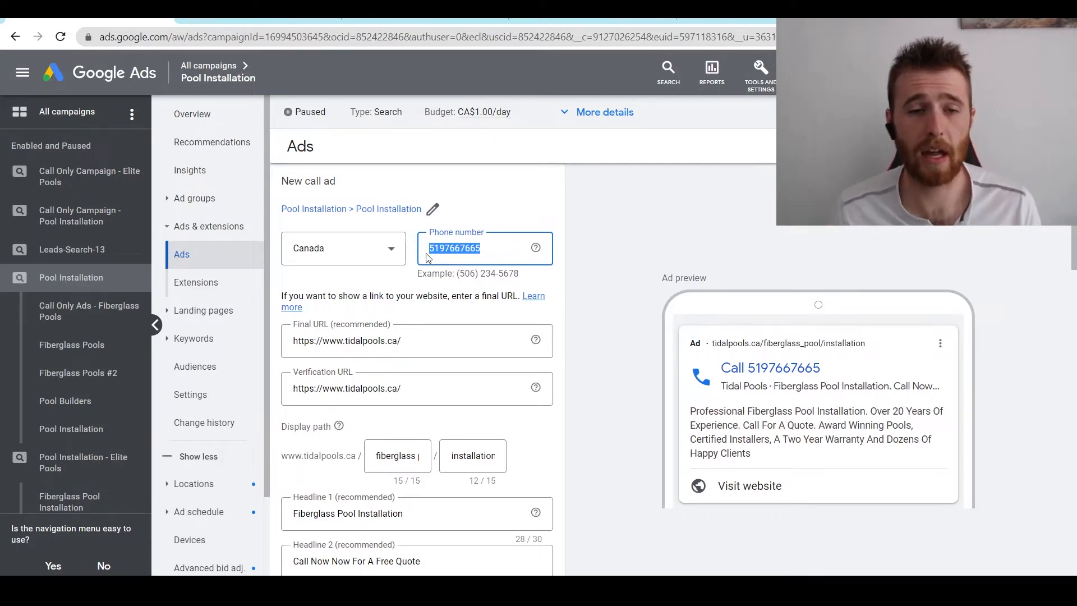
middle_click(615, 247)
scroll(603, 274, down, 1)
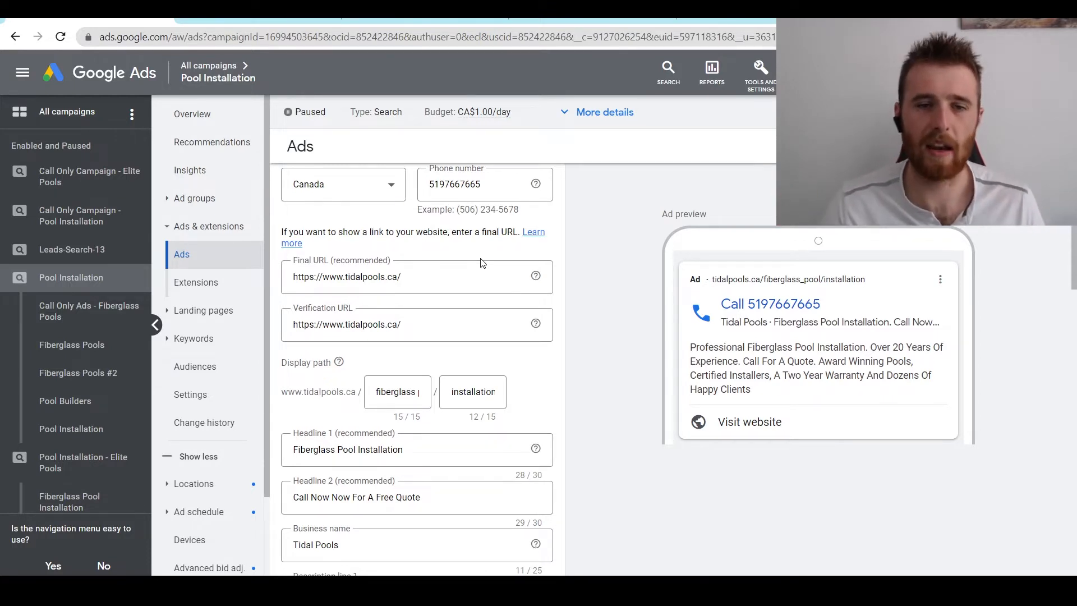
scroll(589, 394, down, 1)
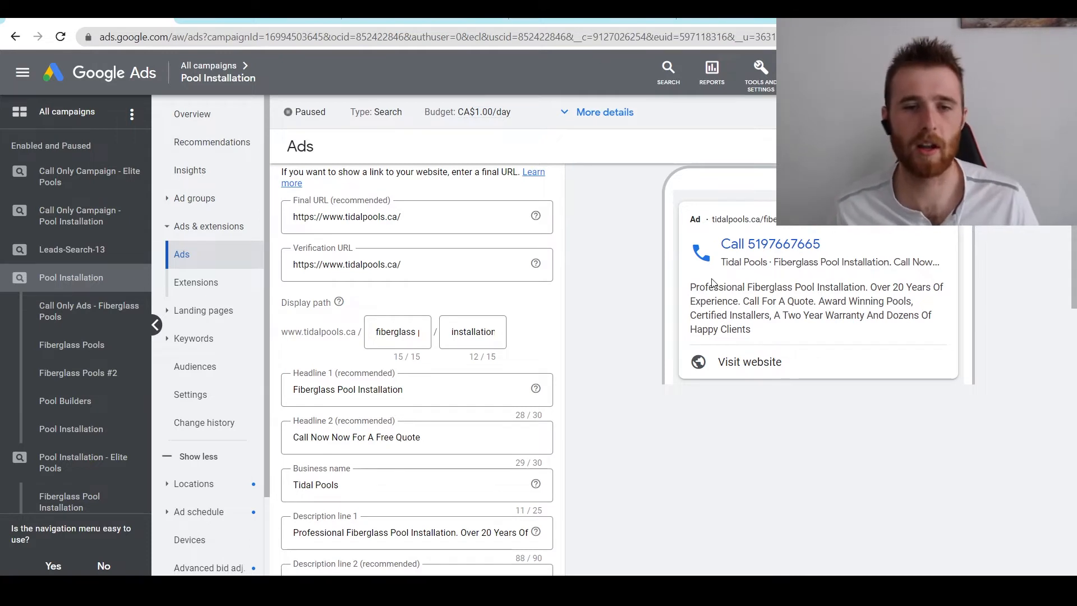
scroll(622, 353, down, 1)
scroll(622, 354, down, 1)
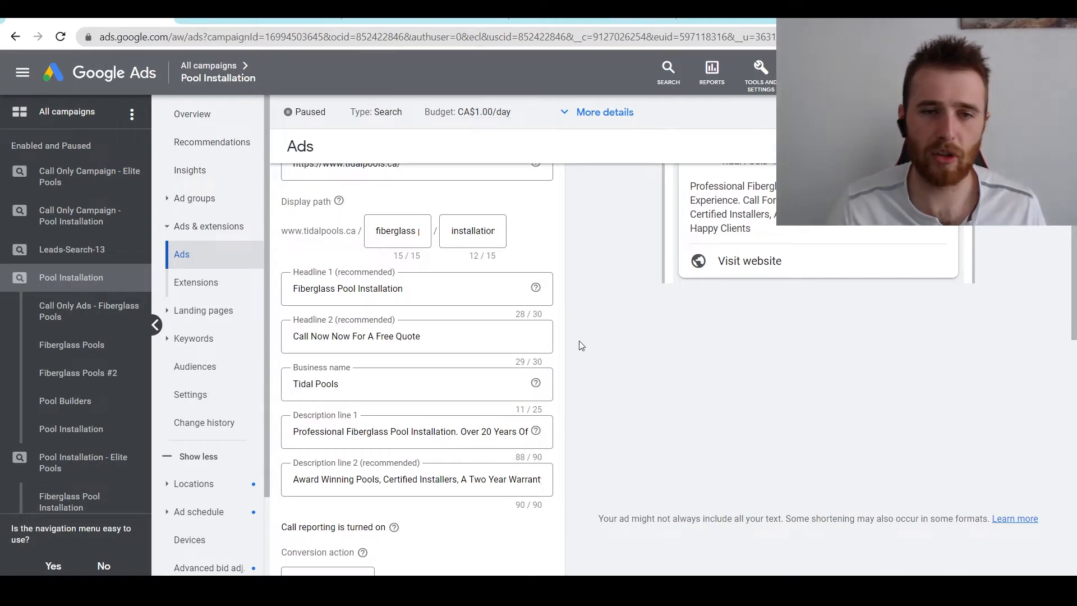
- Review the call ad's Headline 1, Headline 2 and Description line 1 text
click(507, 291)
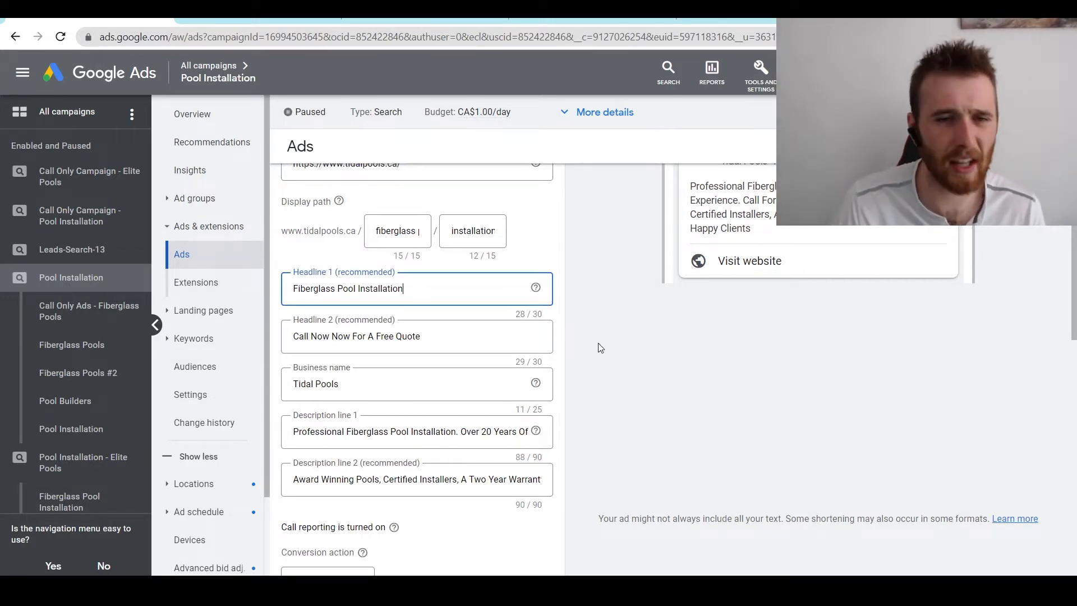
drag(441, 335, 275, 338)
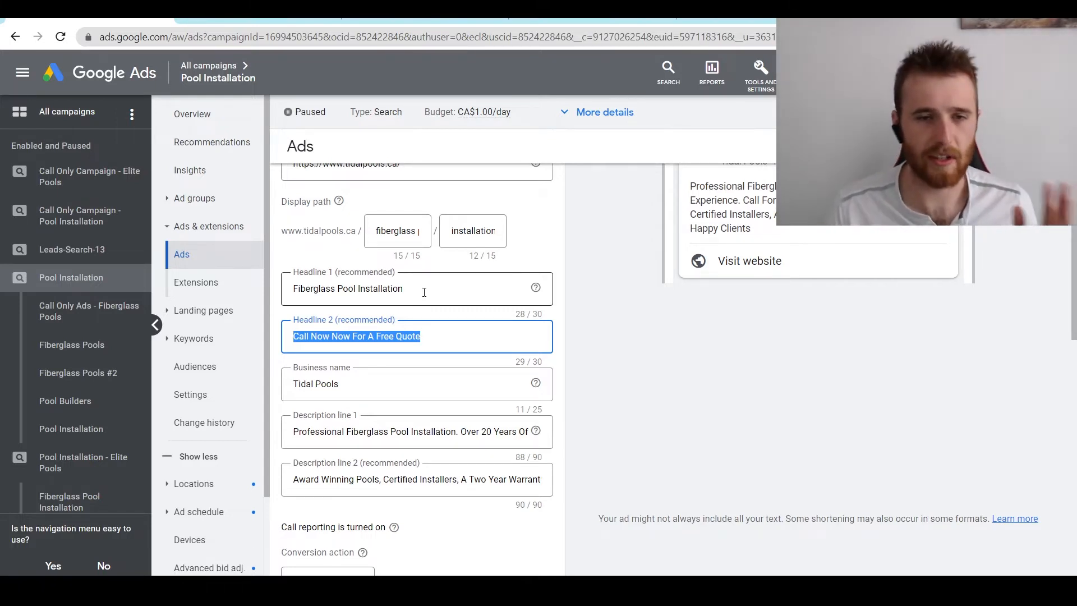
click(613, 353)
scroll(613, 353, down, 1)
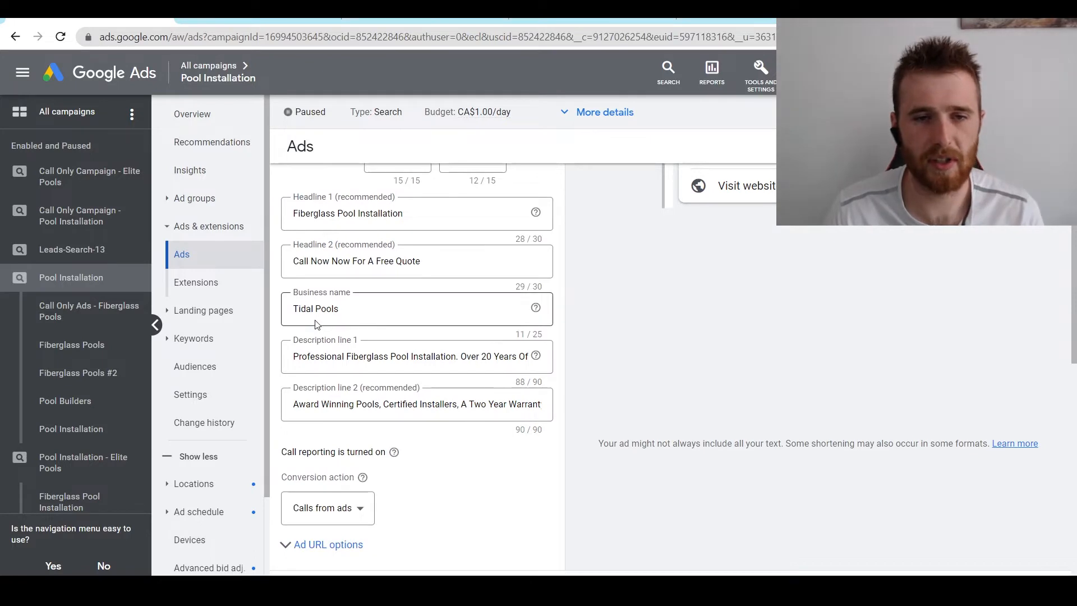
drag(302, 358, 465, 368)
click(640, 341)
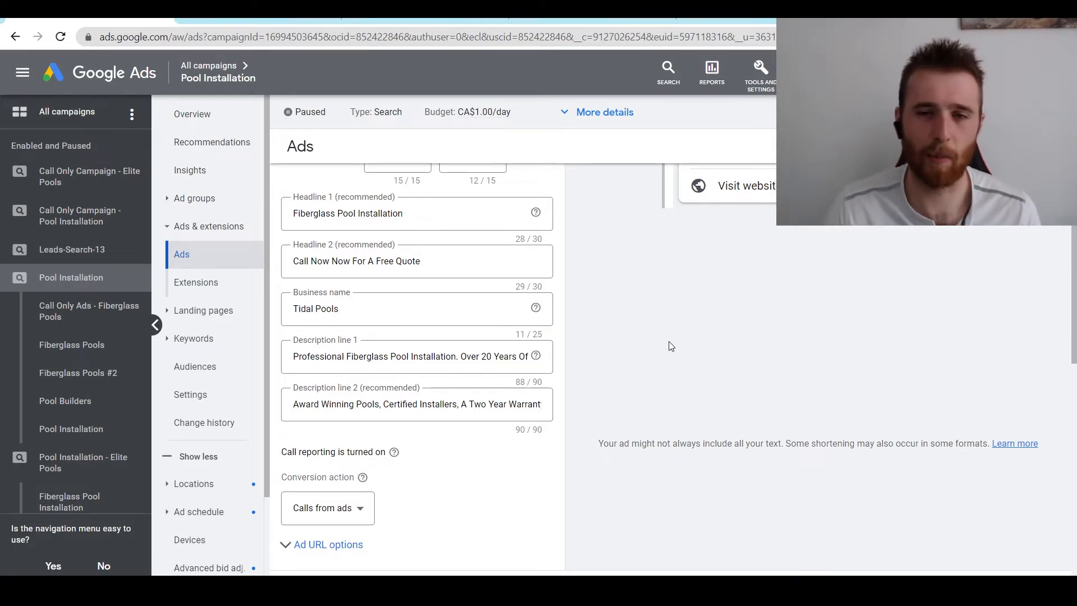
- Bring up the Conversion action choices, with Calls from ads currently selected
scroll(669, 341, up, 5)
scroll(630, 344, down, 3)
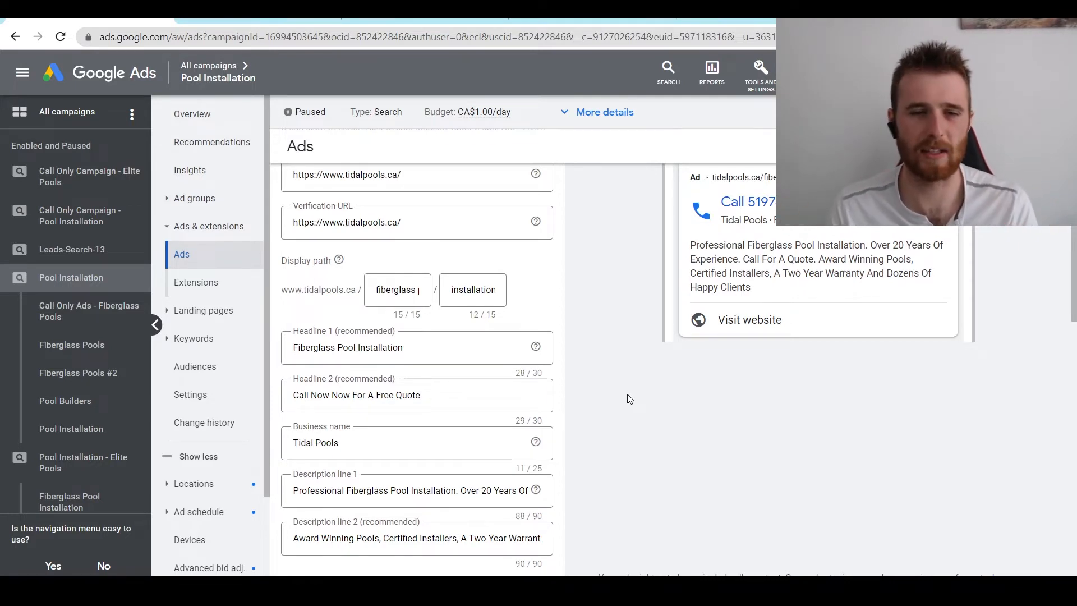
scroll(630, 399, down, 3)
click(363, 469)
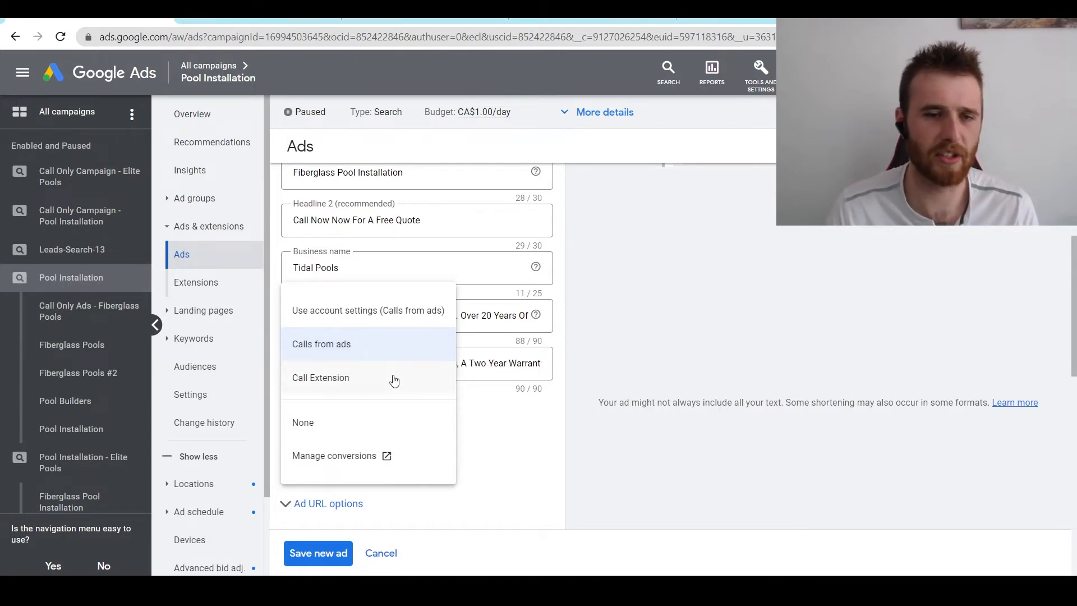
- Keep Calls from ads as the conversion action, expand Ad URL options, and save the call ad as is
click(493, 444)
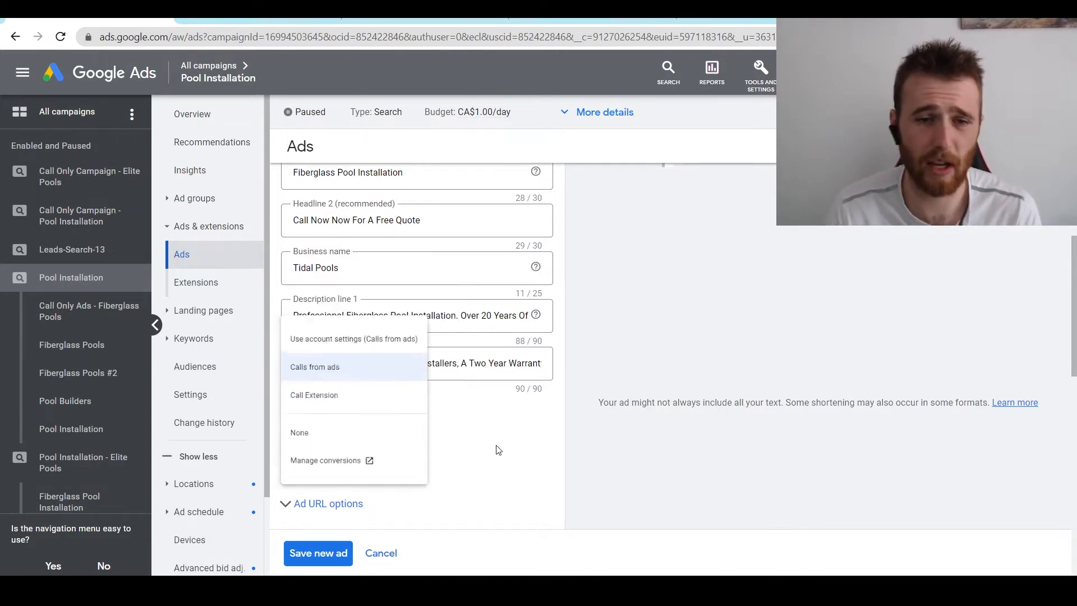
click(330, 497)
scroll(590, 404, down, 3)
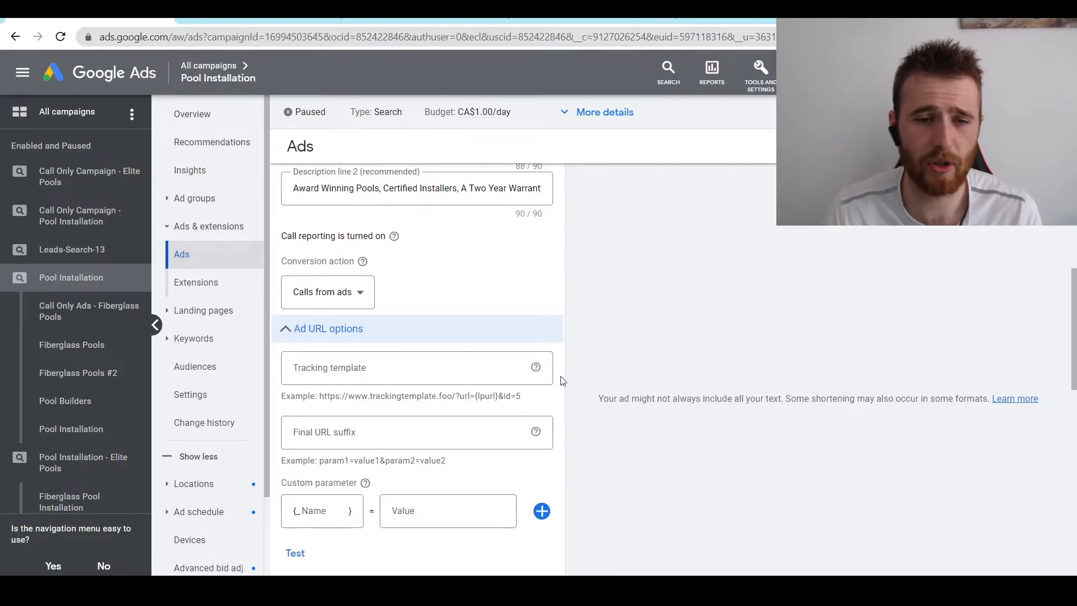
scroll(583, 361, down, 2)
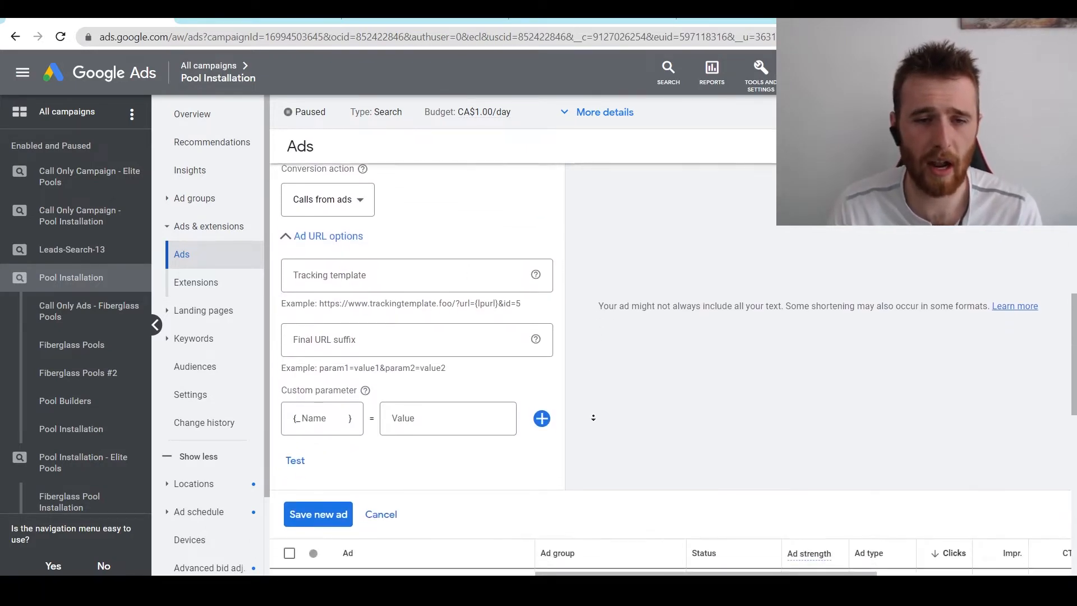
scroll(600, 325, up, 10)
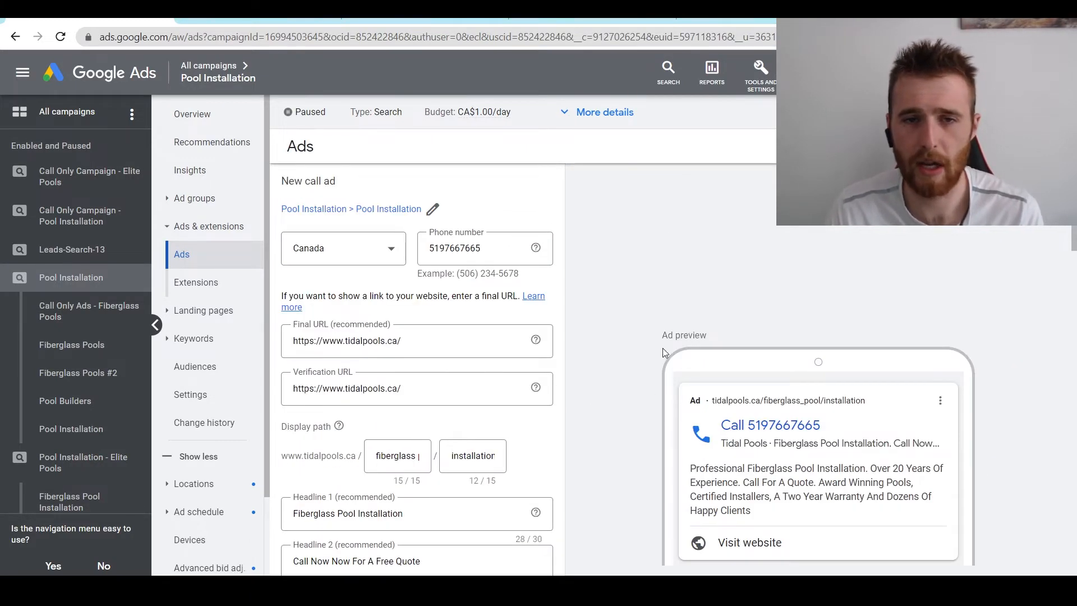
scroll(589, 387, down, 10)
click(314, 422)
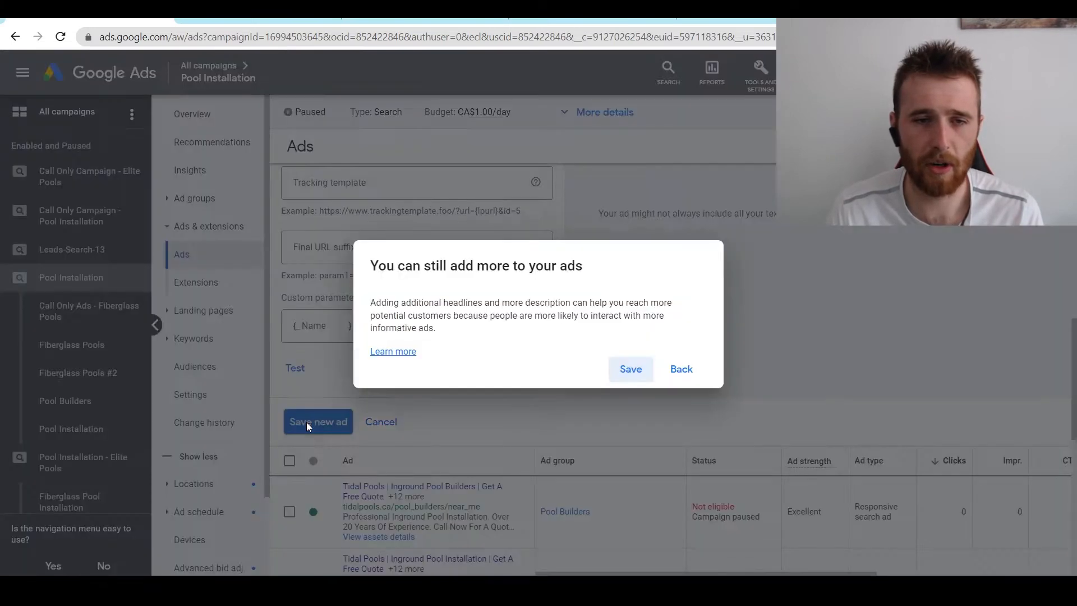
click(629, 368)
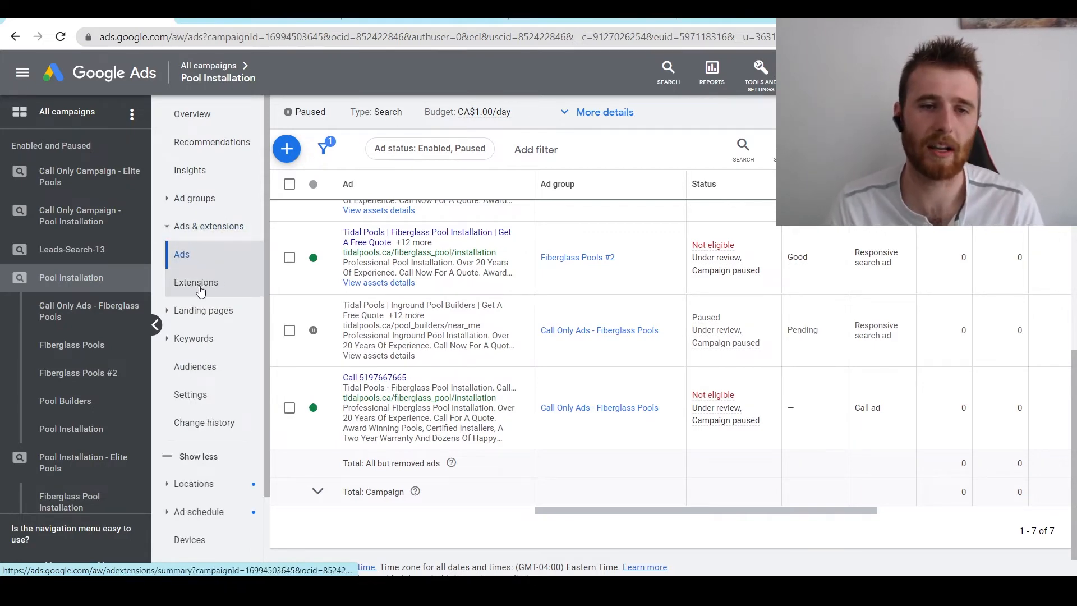
- Start a new call extension from the Pool Installation campaign's Extensions page
click(196, 284)
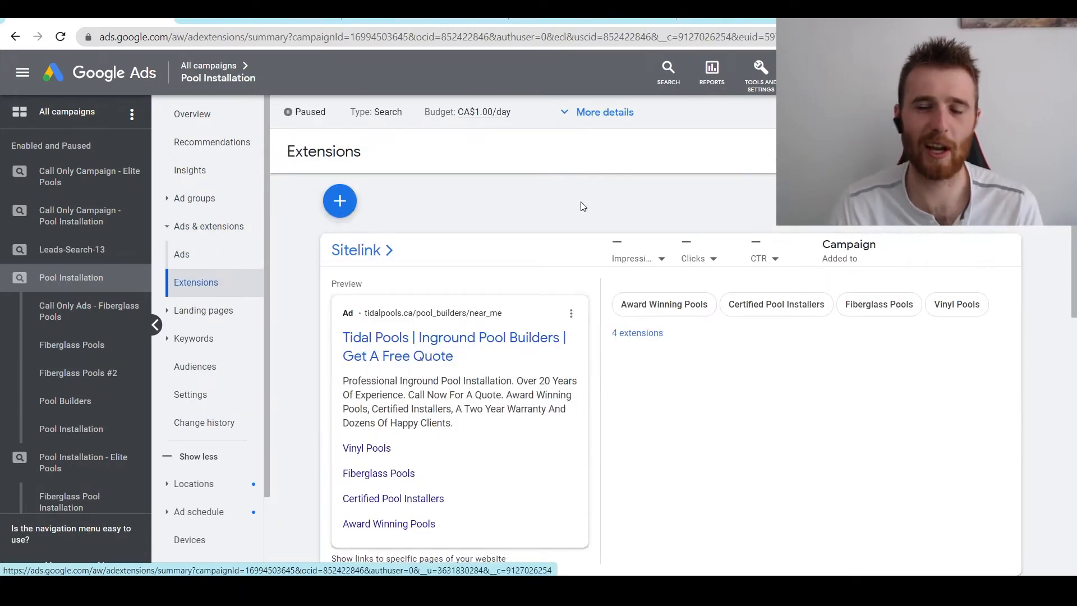
click(338, 203)
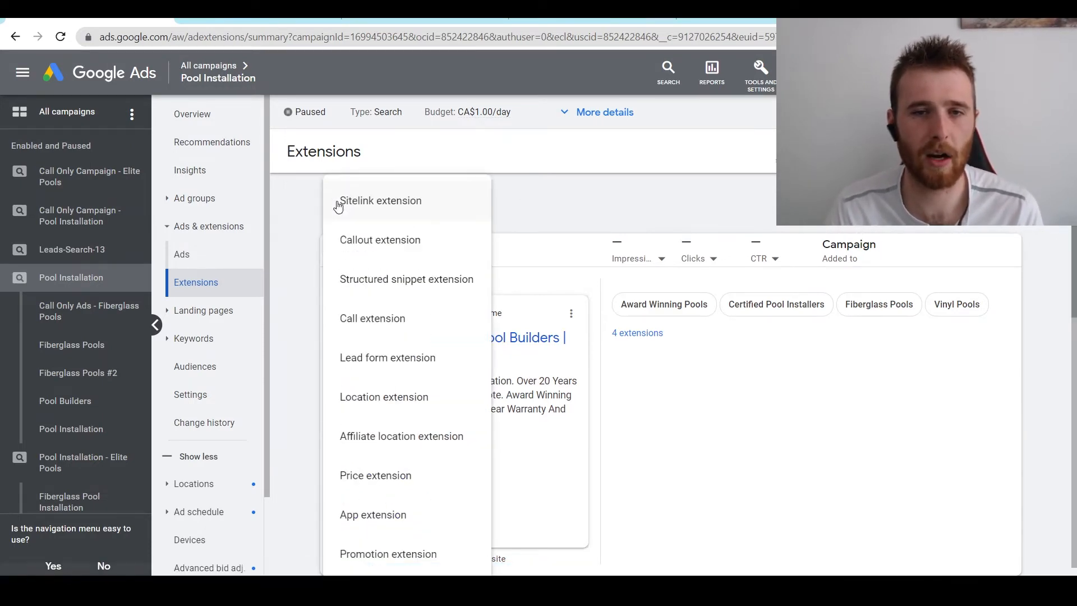
click(369, 331)
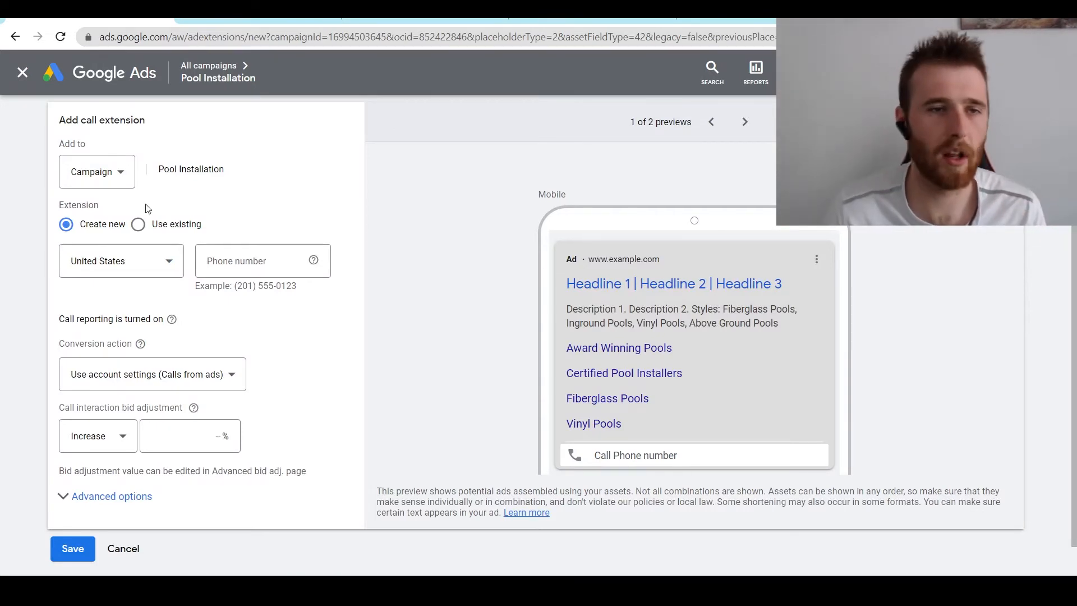
- Change the call extension's 'Add to' level from Campaign to Account
click(101, 174)
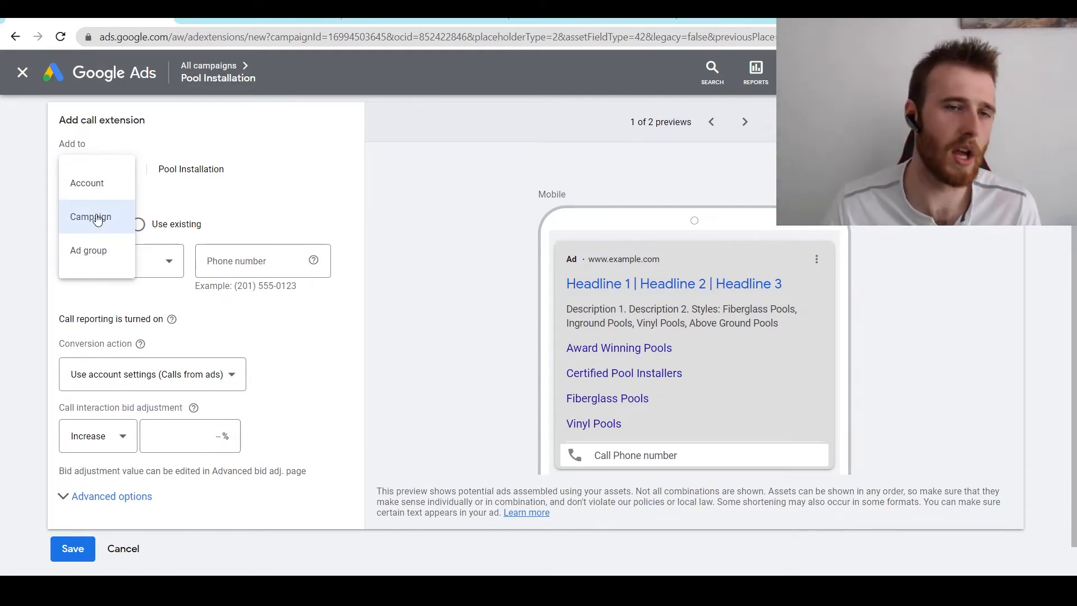
click(100, 182)
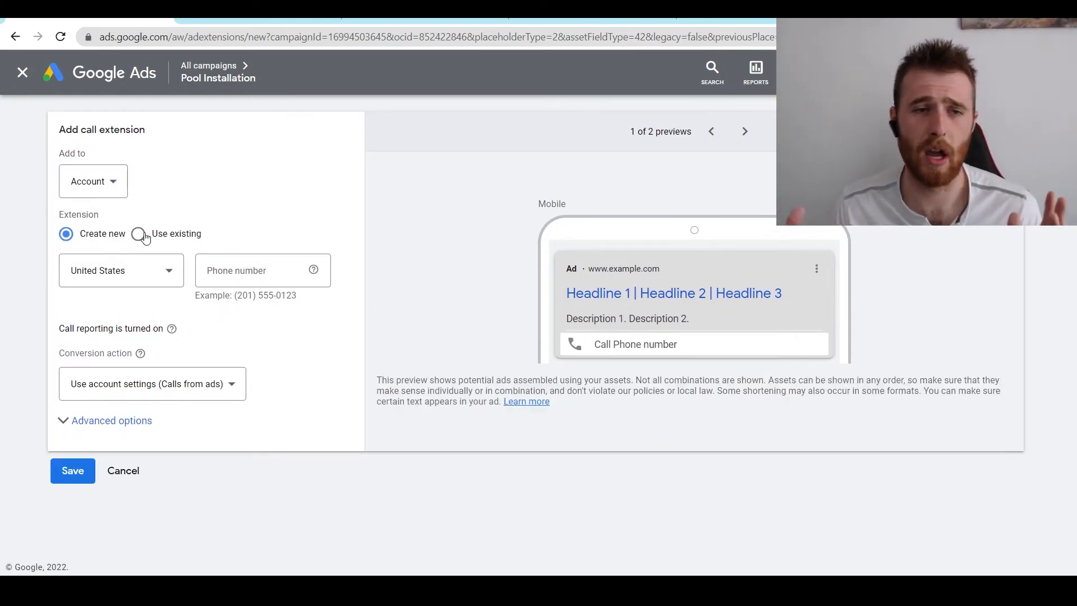
- Set the phone country to Canada and paste in the Canadian business phone number
click(107, 272)
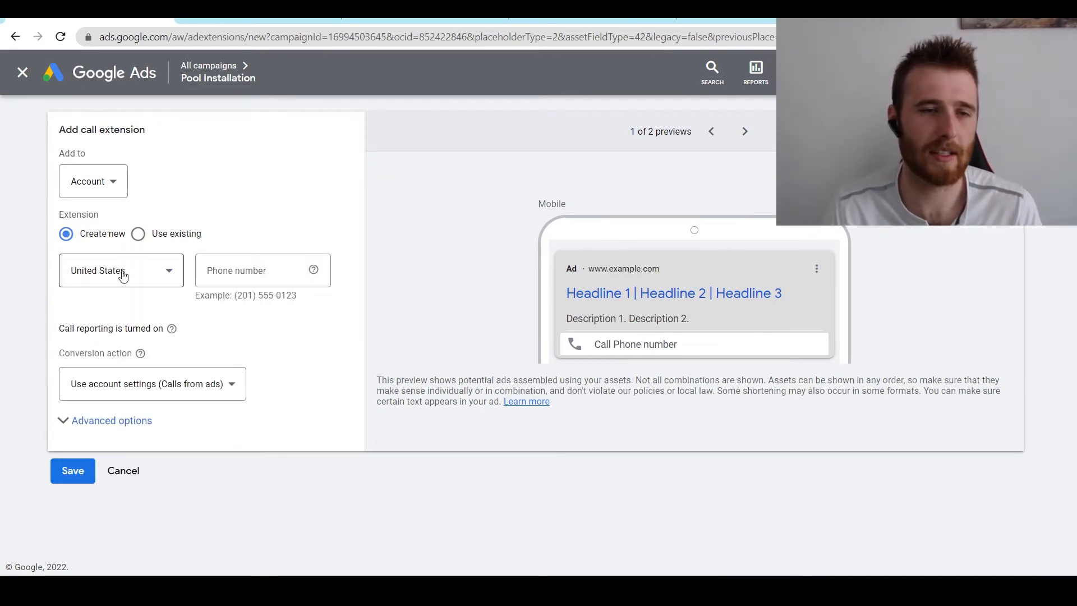
click(123, 274)
key(c)
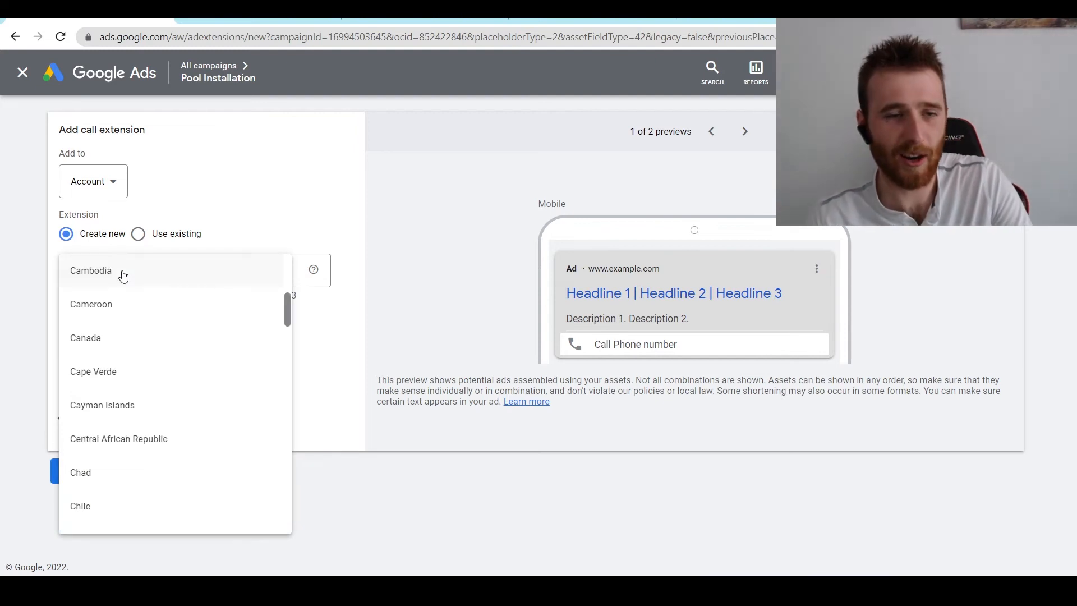
click(154, 325)
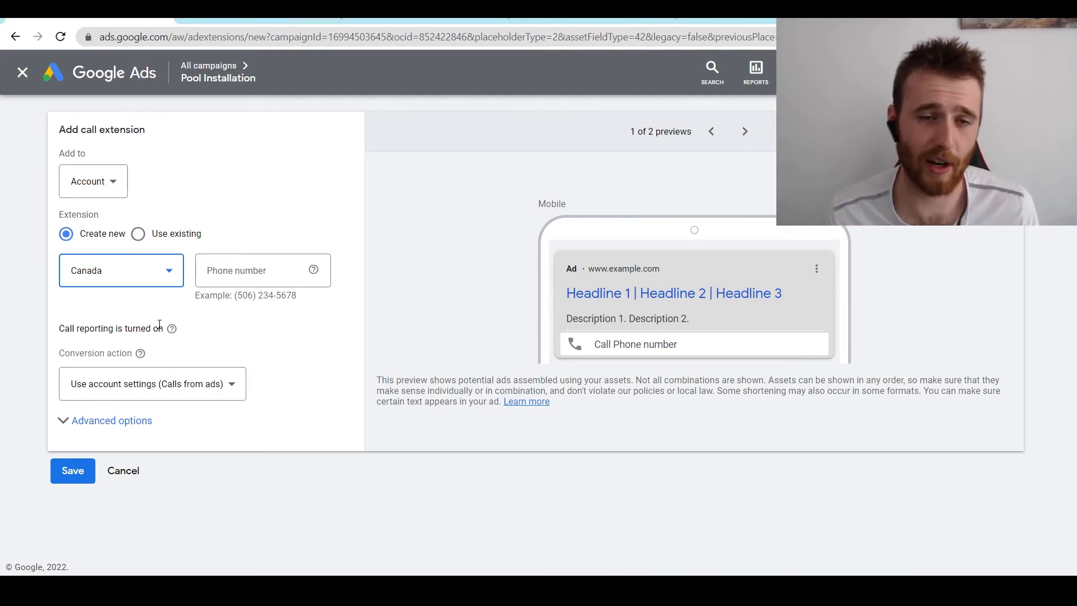
click(268, 274)
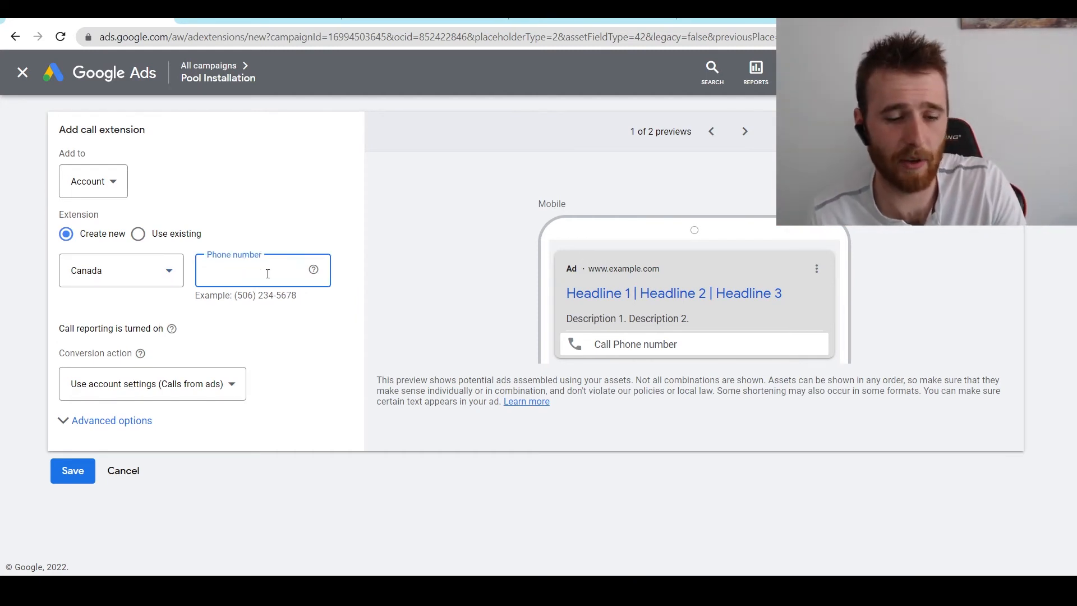
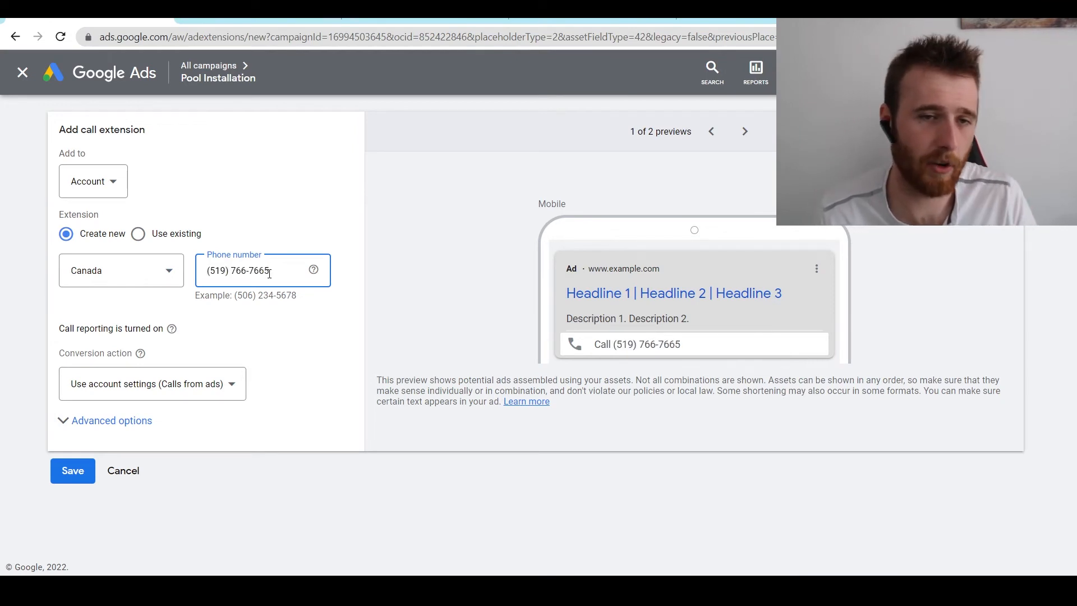
click(303, 332)
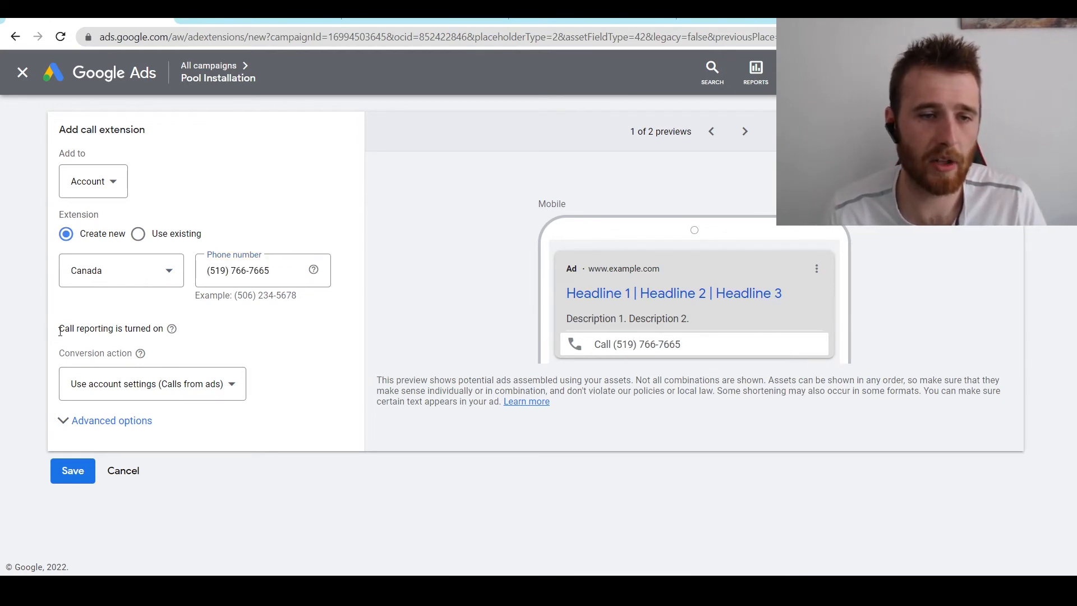
- Keep the extension's conversion action on 'Use account settings'
drag(65, 329, 159, 327)
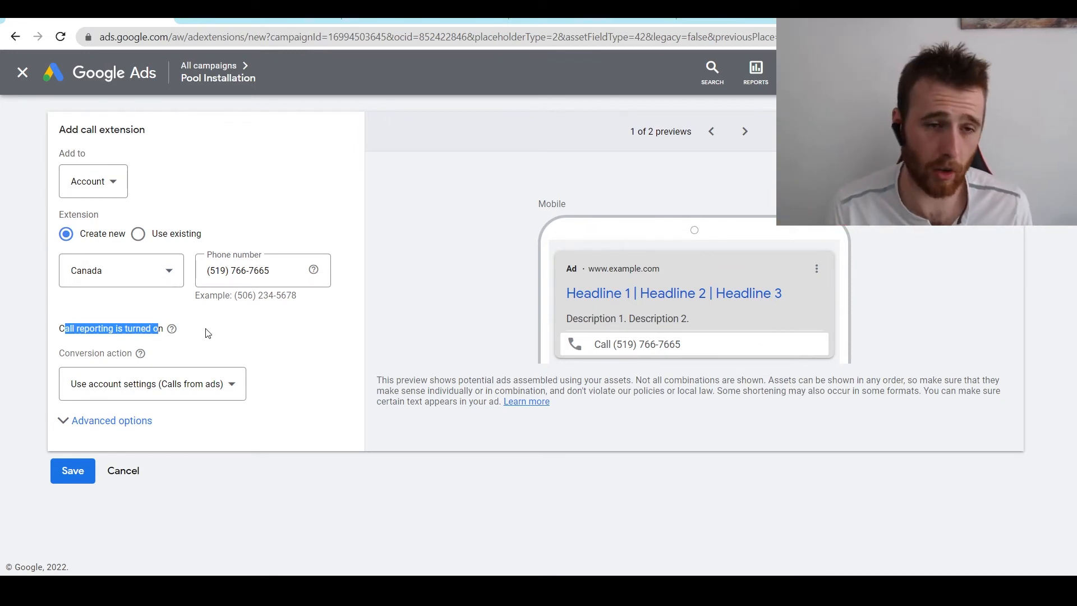
click(130, 386)
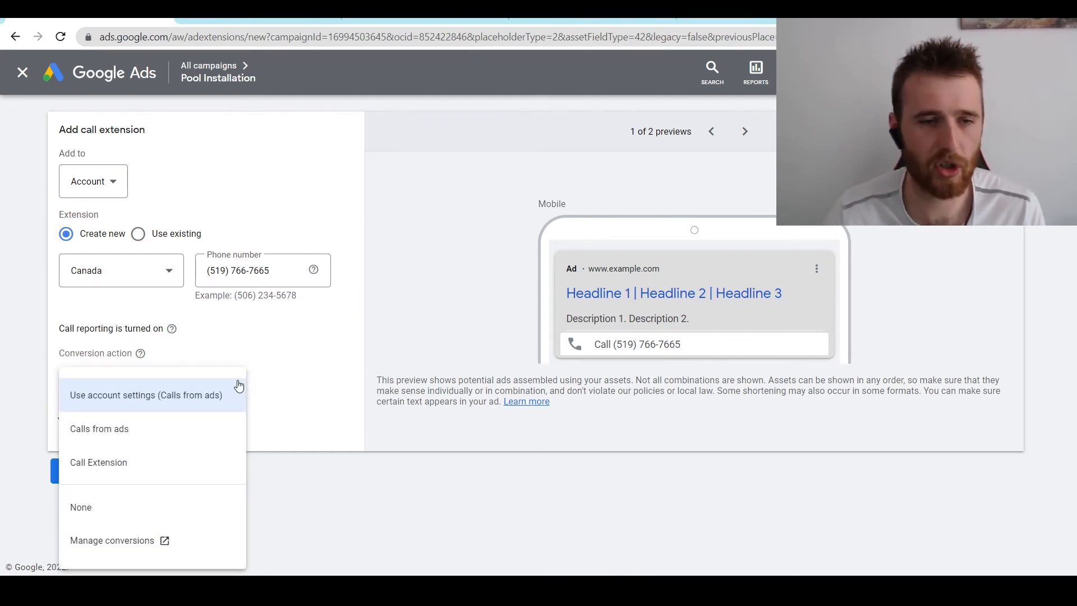
click(166, 404)
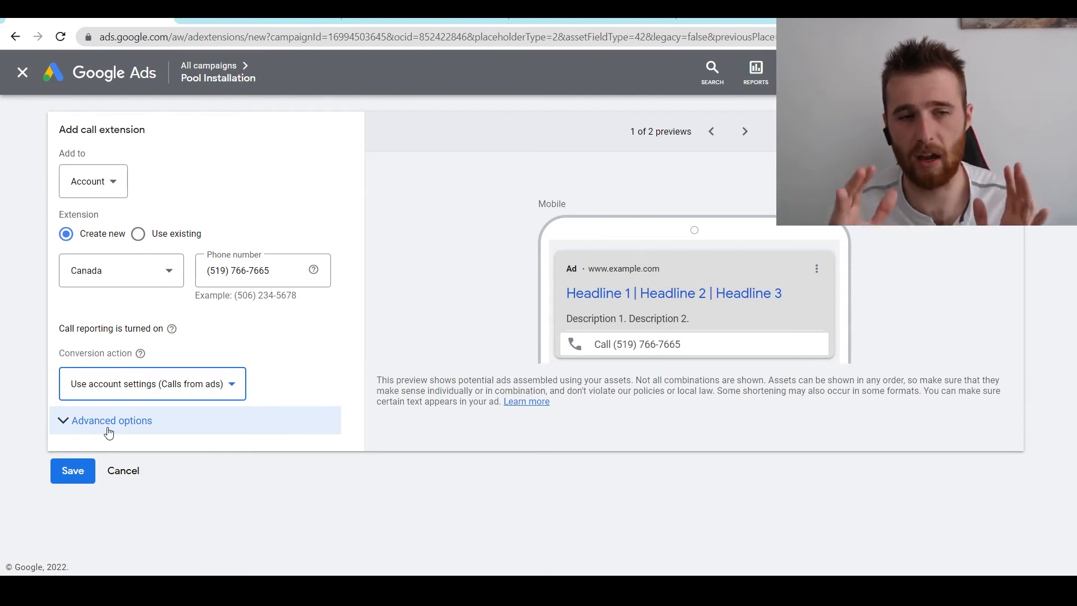
- Expand advanced options and leave the Mobile device preference unticked, with no dates and all days scheduled
click(106, 428)
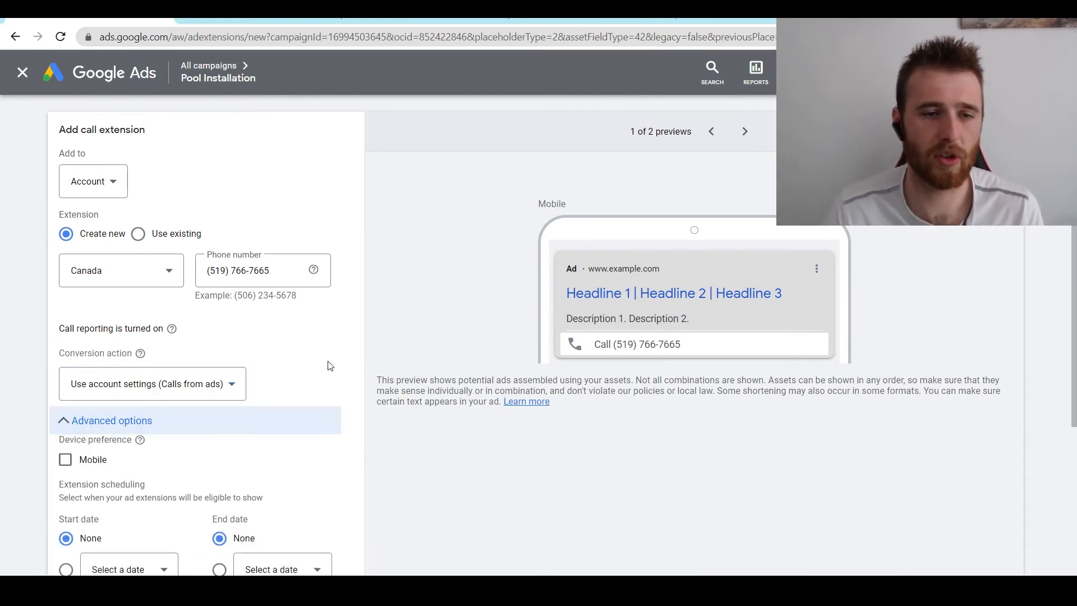
scroll(320, 348, down, 2)
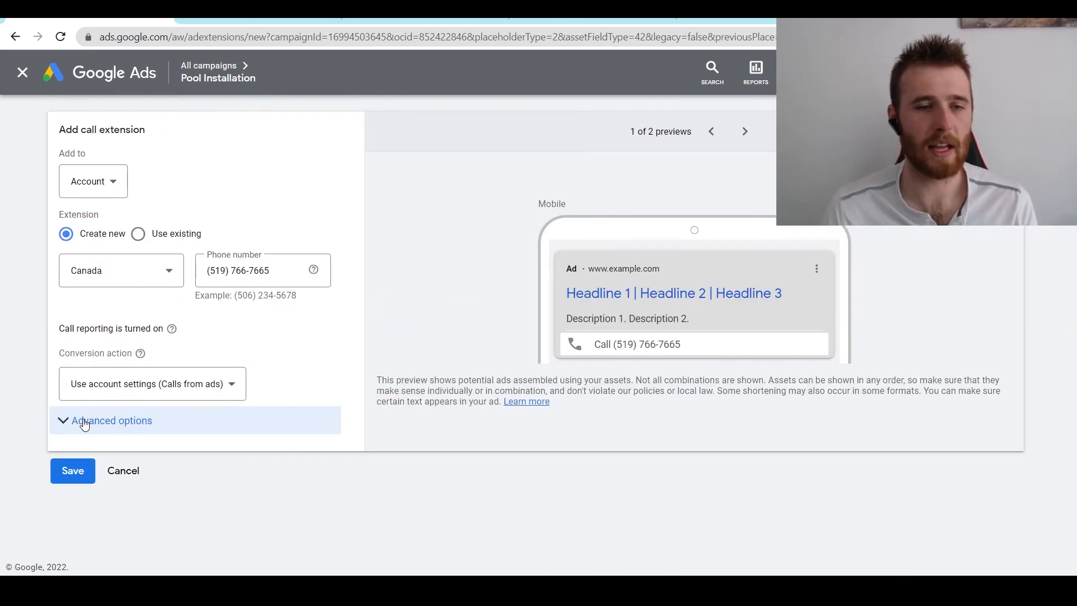
scroll(313, 365, down, 1)
scroll(315, 379, down, 1)
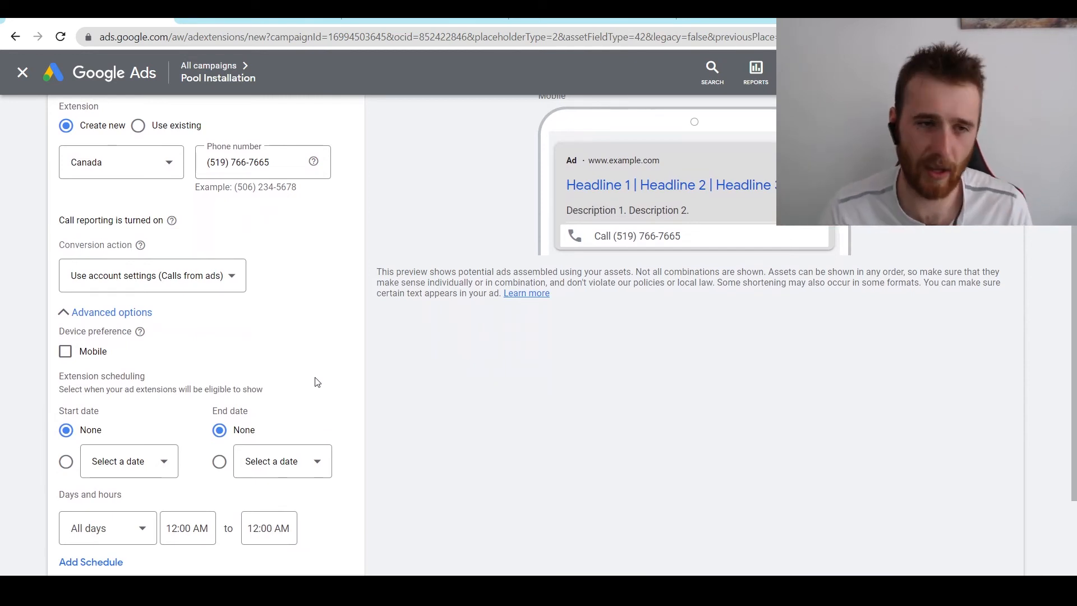
click(65, 352)
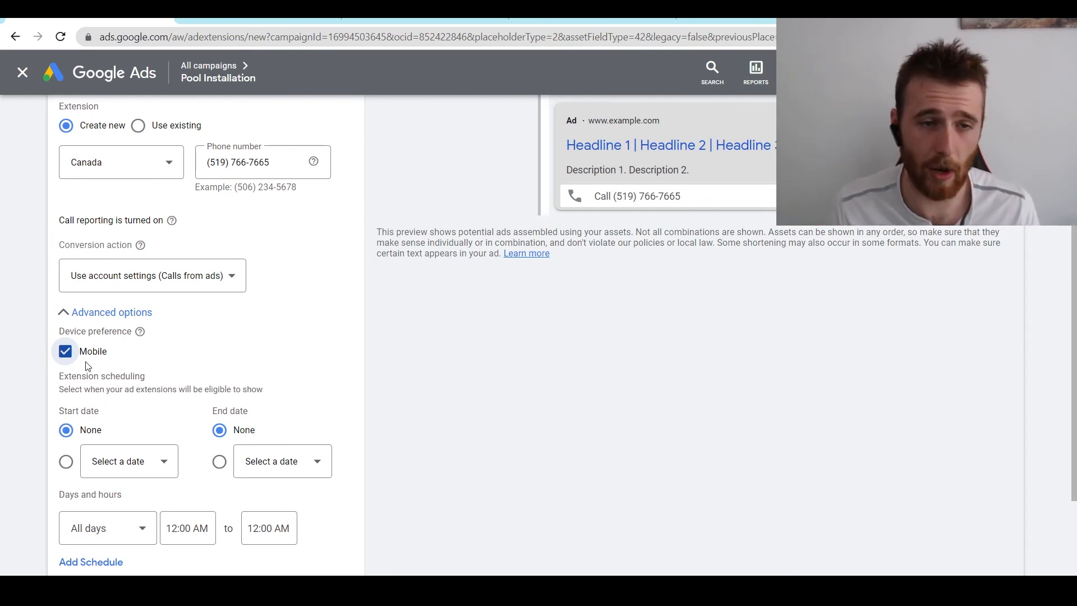
click(65, 352)
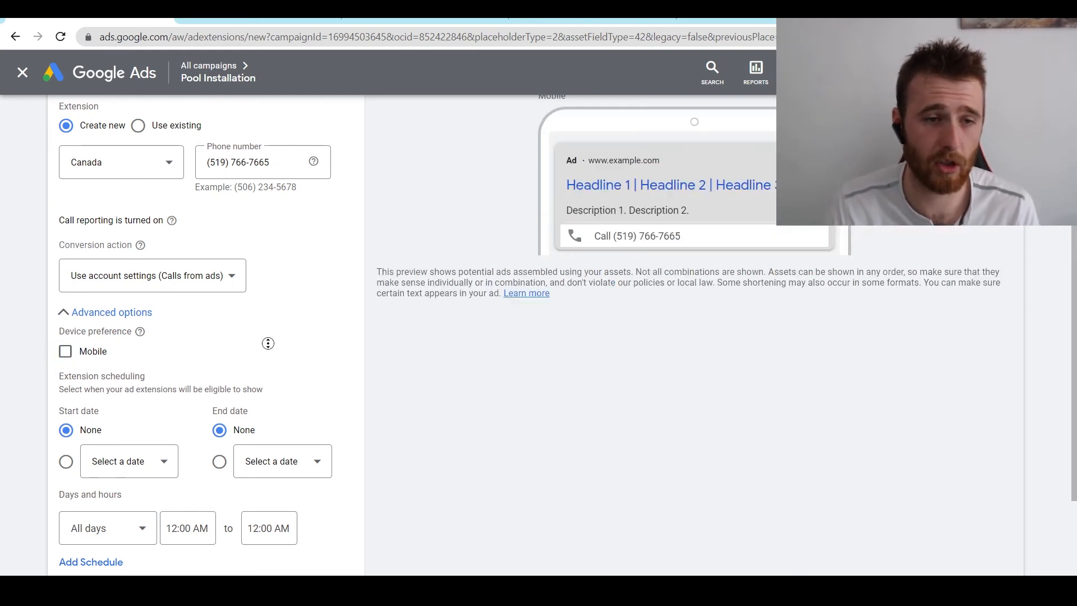
scroll(268, 344, down, 2)
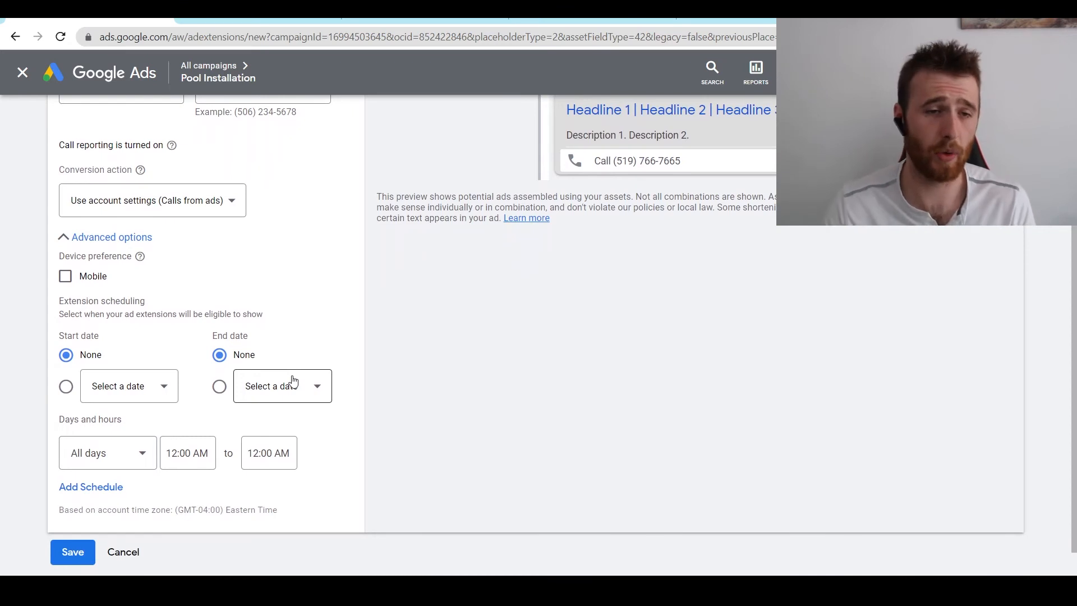
click(66, 386)
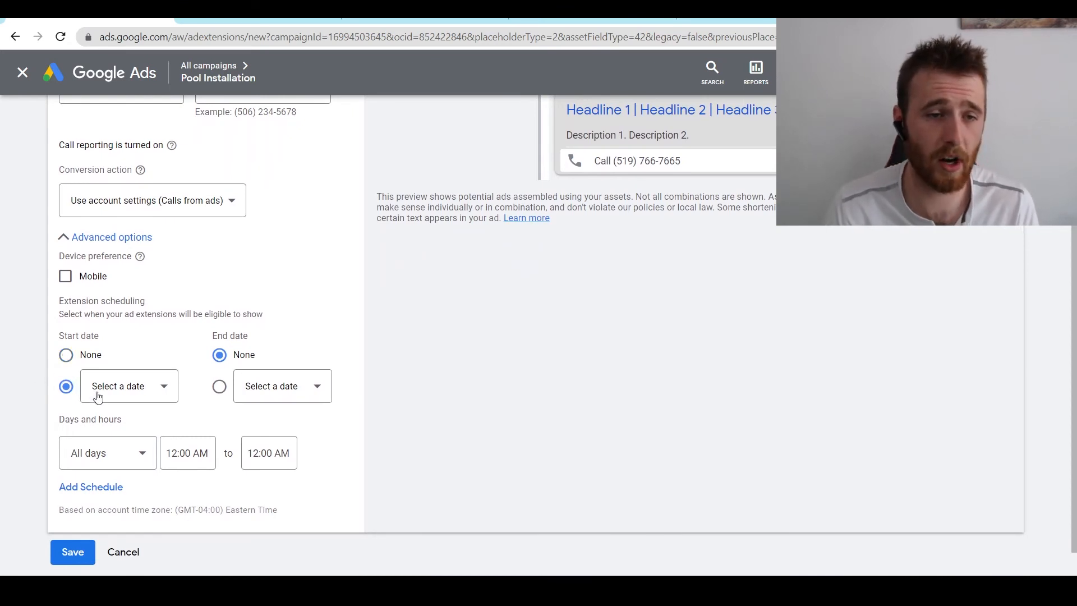
click(219, 386)
click(254, 393)
click(112, 388)
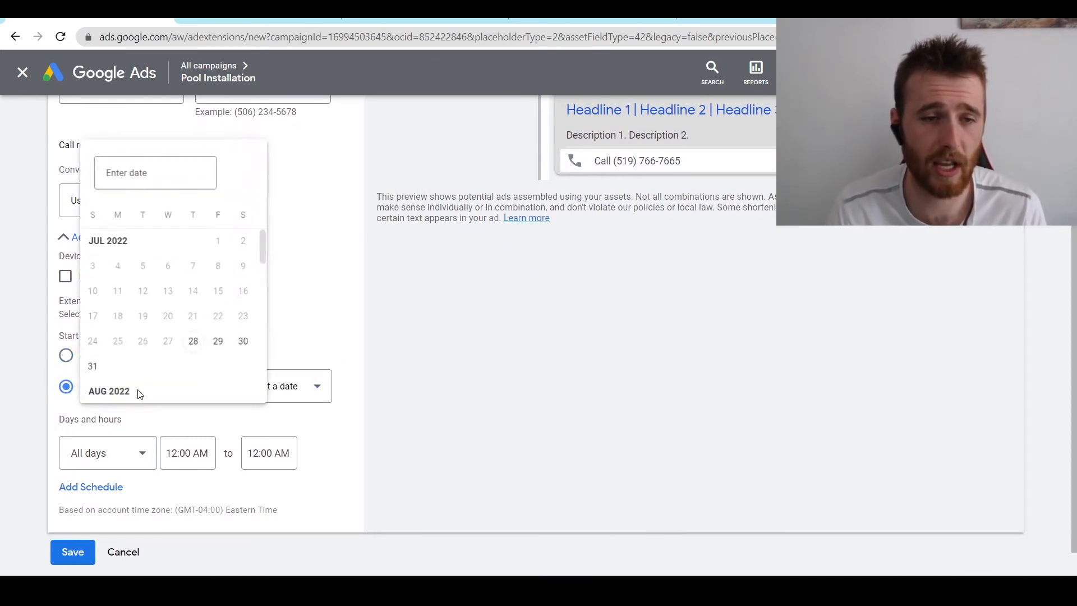
click(329, 409)
click(68, 353)
click(219, 354)
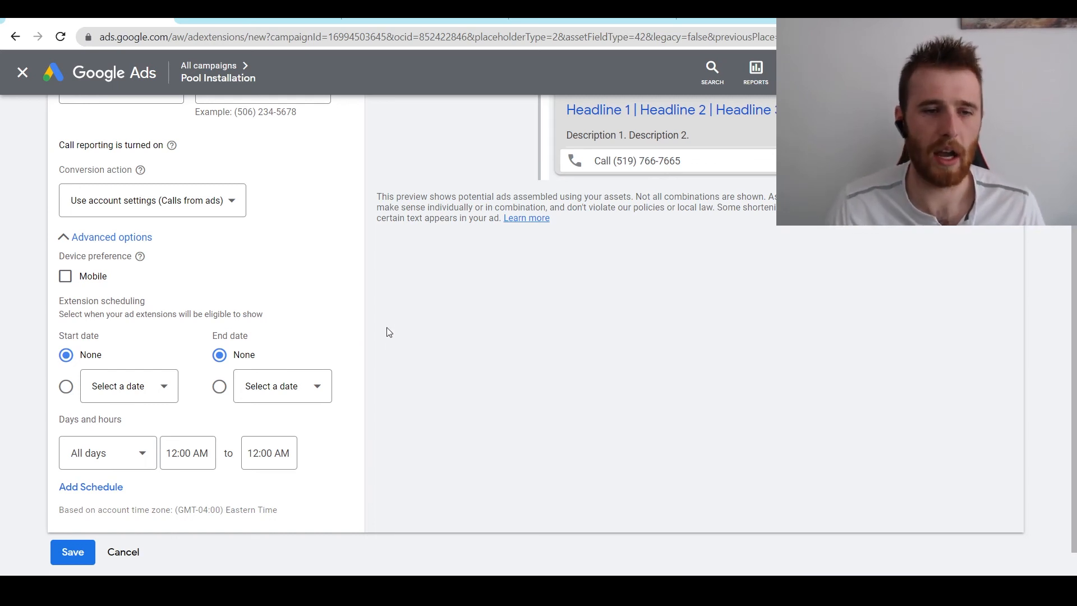
scroll(380, 378, down, 1)
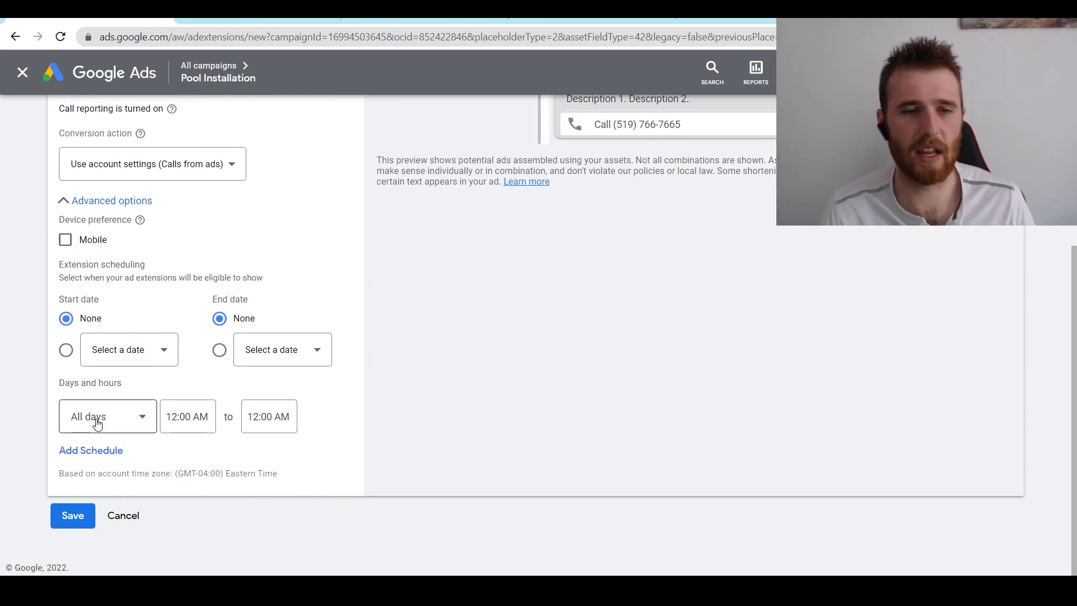
click(98, 424)
click(335, 453)
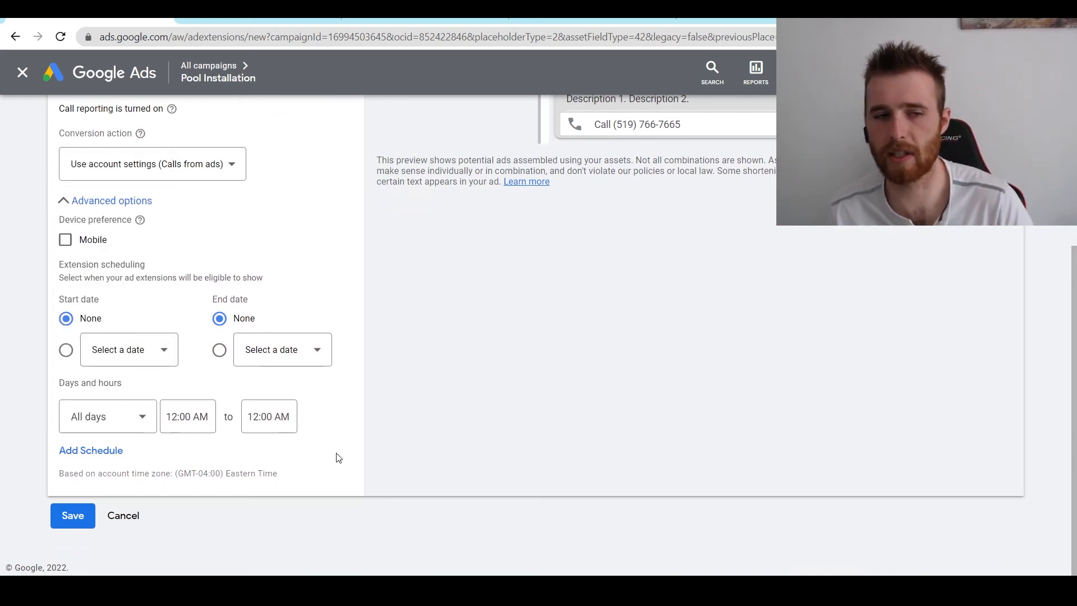
click(151, 424)
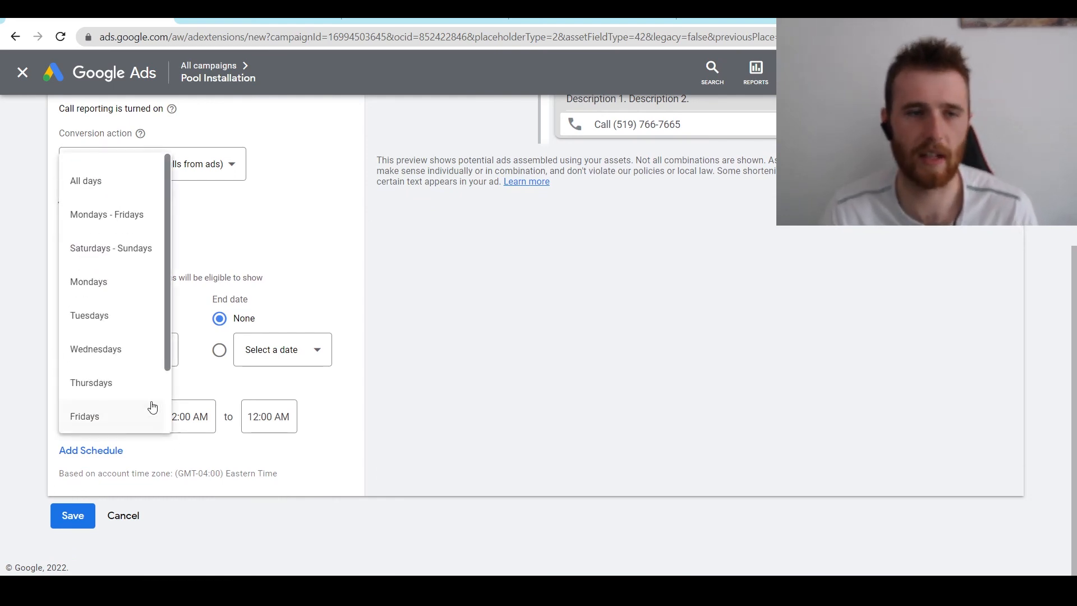
click(128, 216)
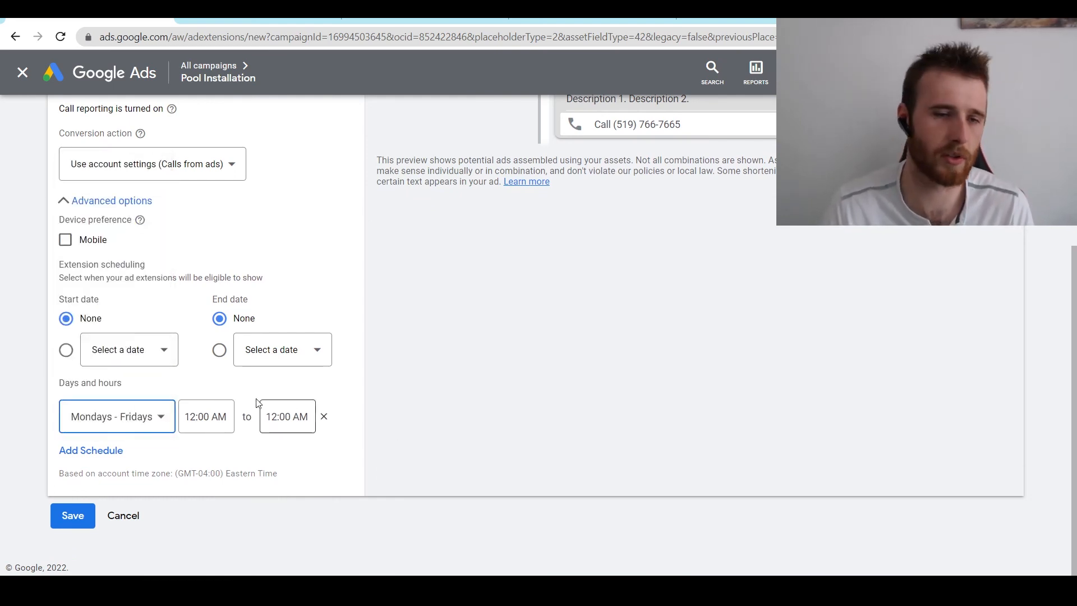
click(140, 418)
click(138, 184)
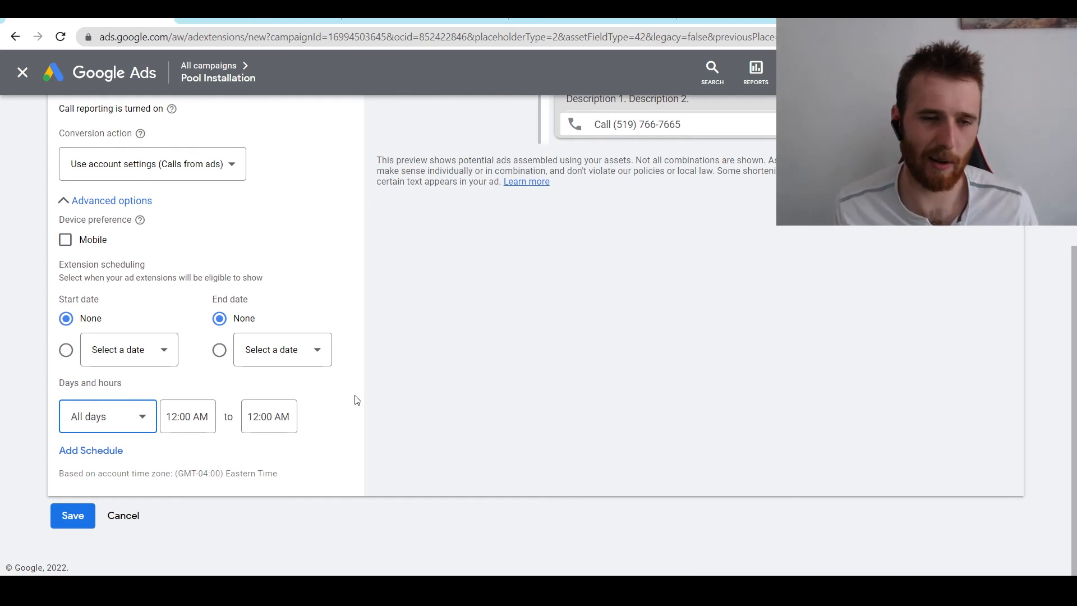
- Save the account-level call extension and scroll down to the Call section of the Extensions page
click(76, 516)
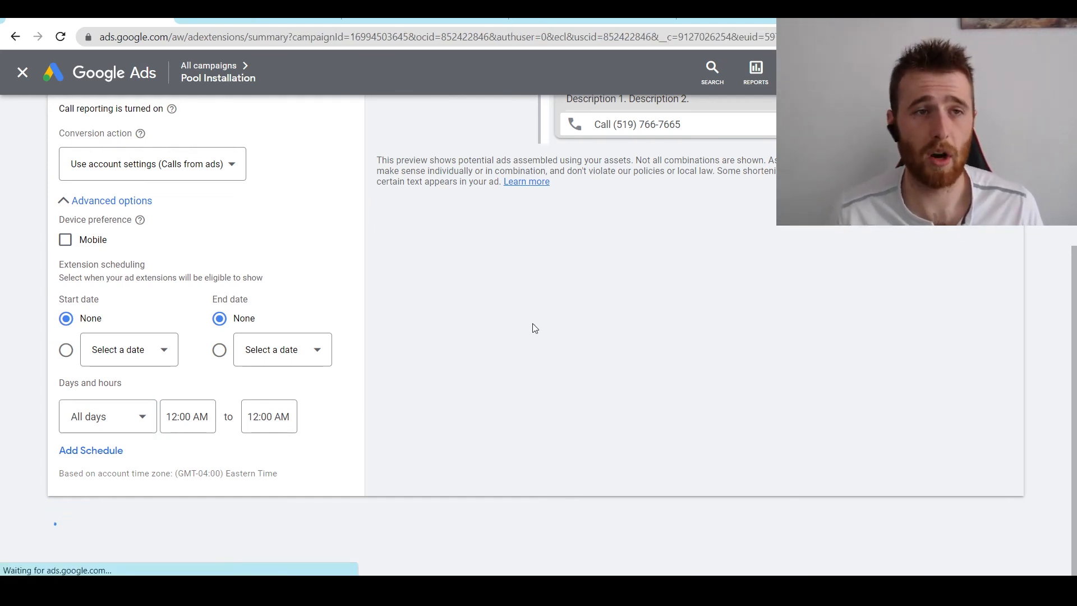
scroll(589, 354, down, 5)
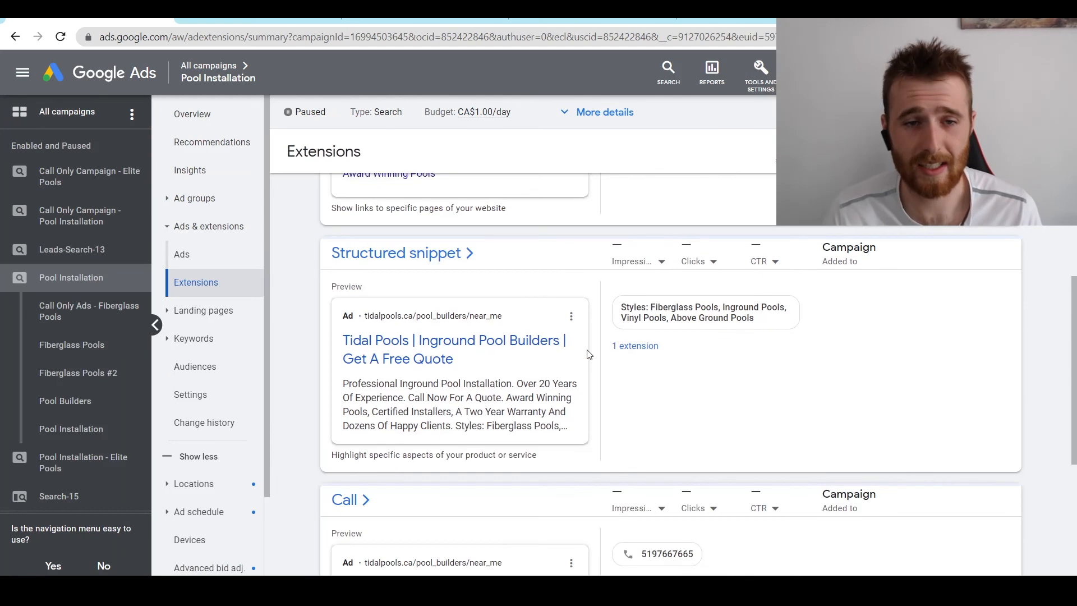
scroll(589, 355, down, 3)
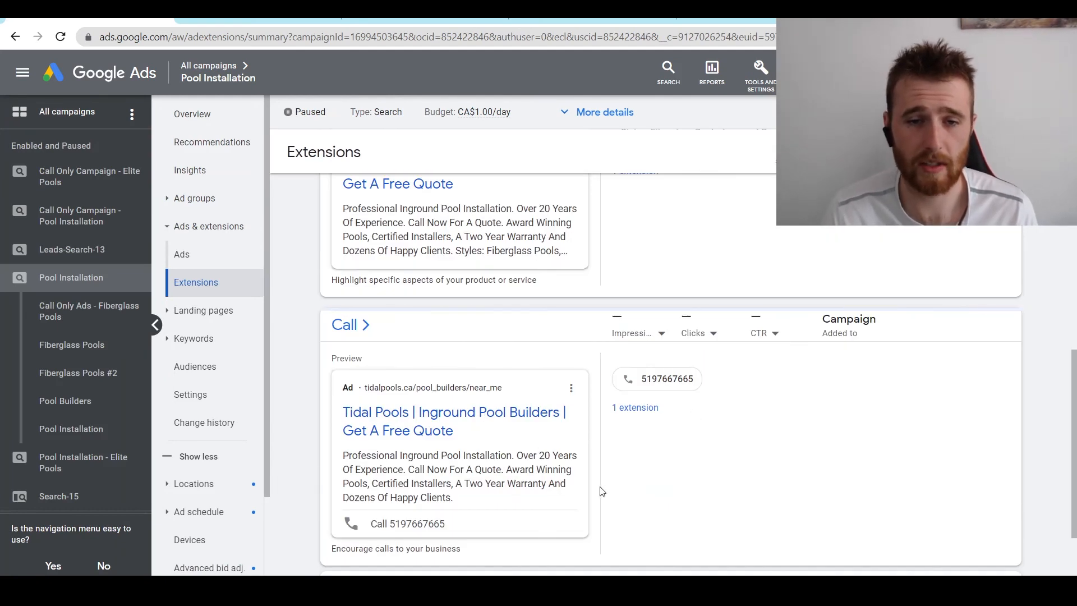